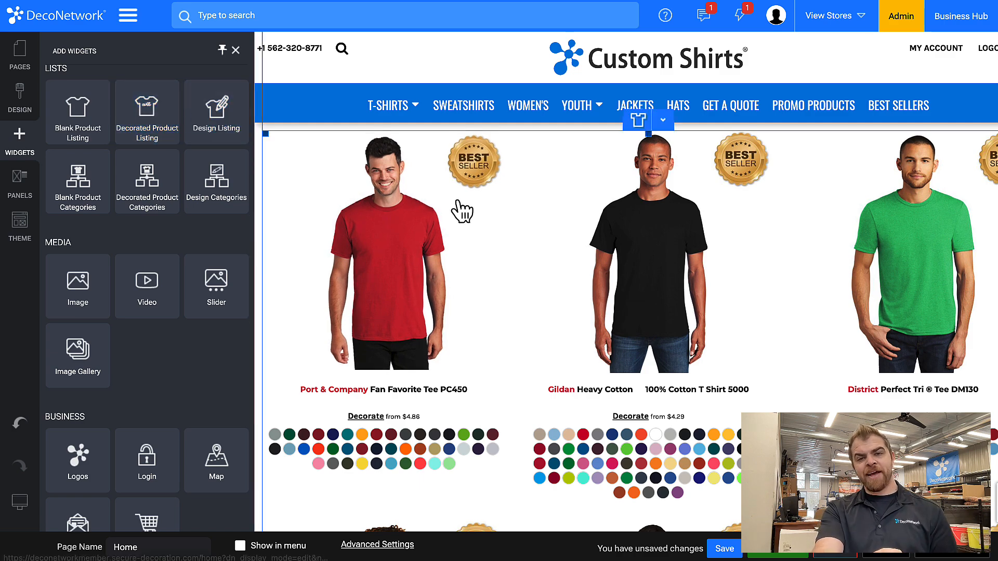
Open the Blank Product Listing widget's settings and set its Categories Display to Display Categories as Tabs
click(539, 264)
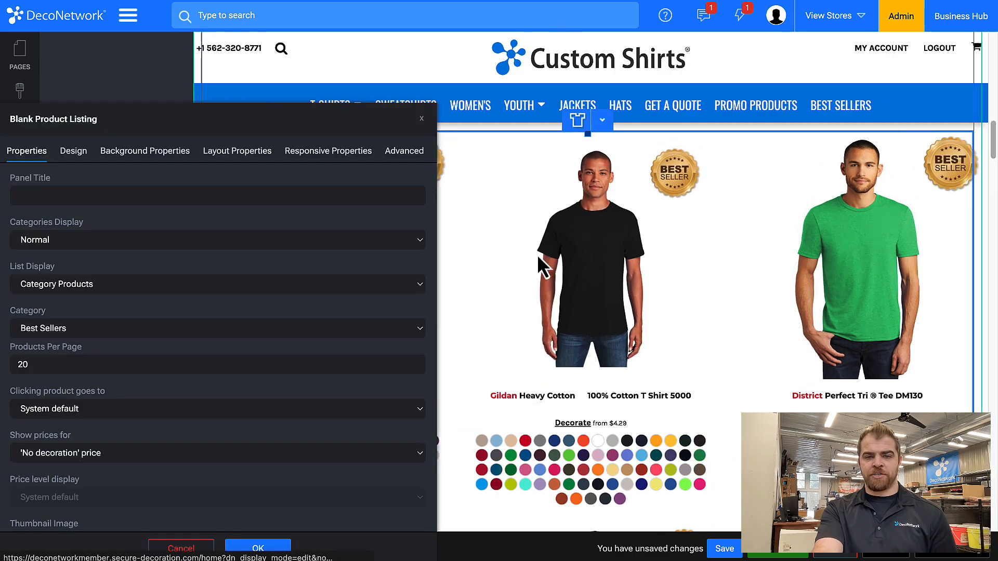
scroll(541, 264, down, 5)
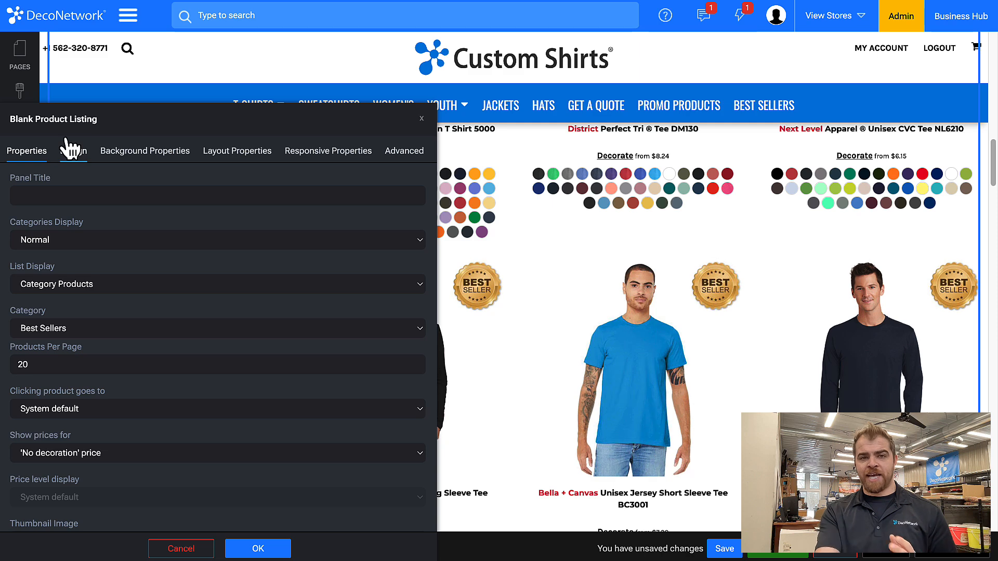
drag(111, 123, 330, 48)
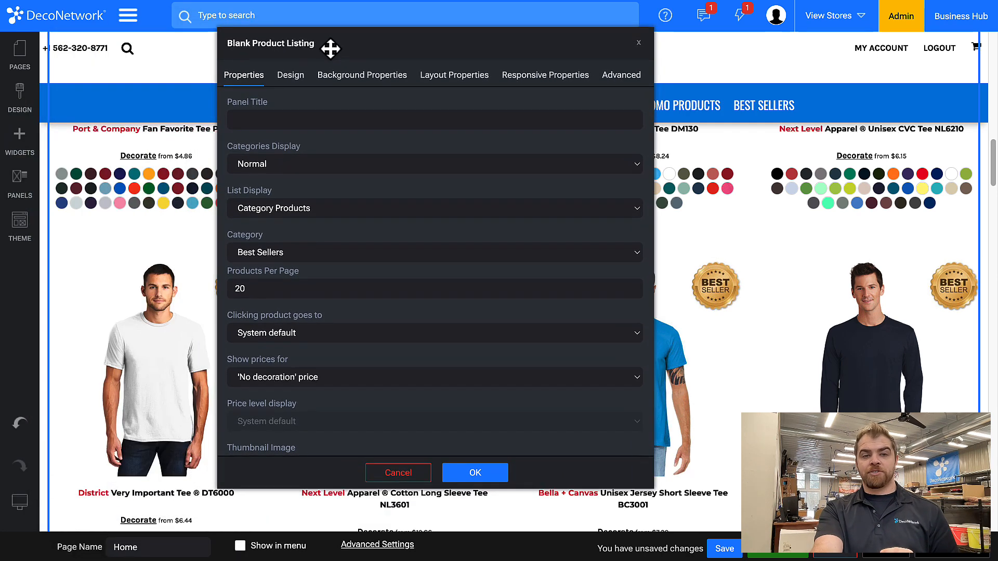
click(276, 164)
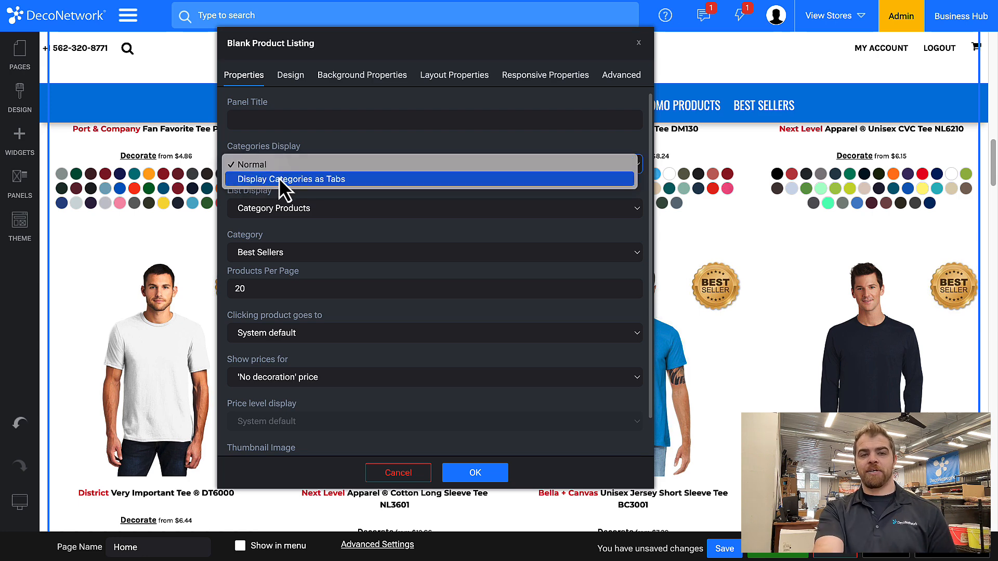
click(279, 179)
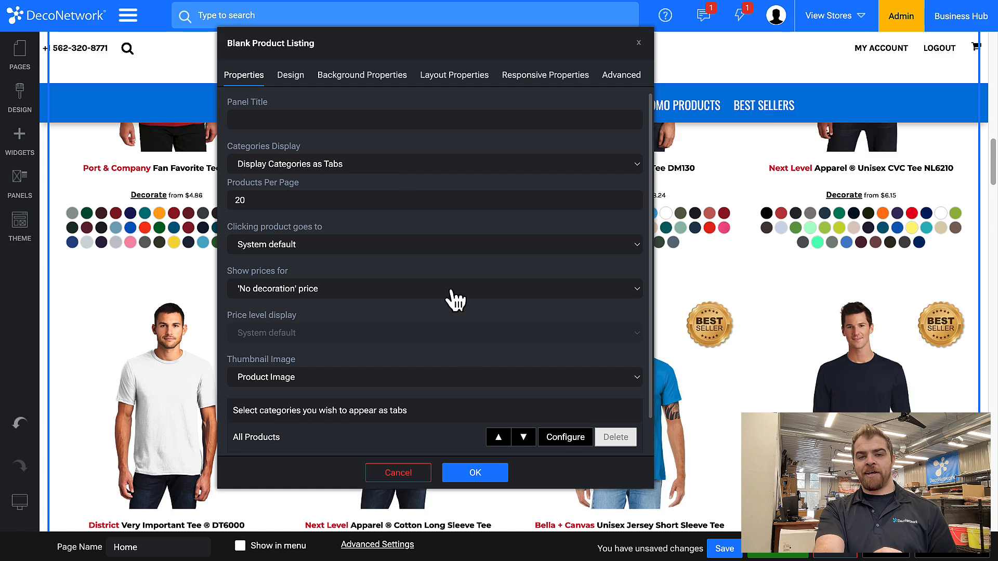
scroll(447, 296, down, 1)
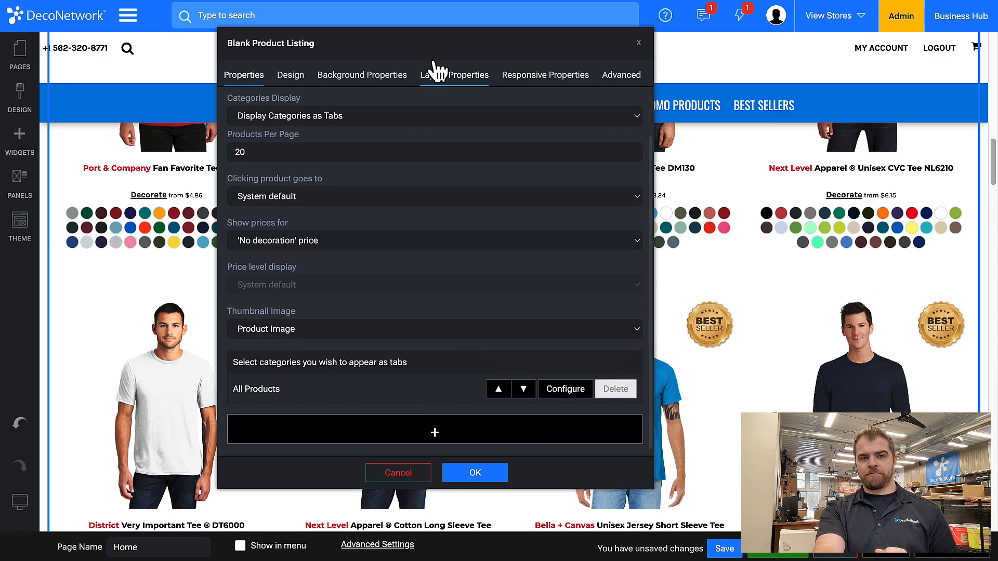
drag(476, 40, 761, 52)
scroll(398, 323, up, 4)
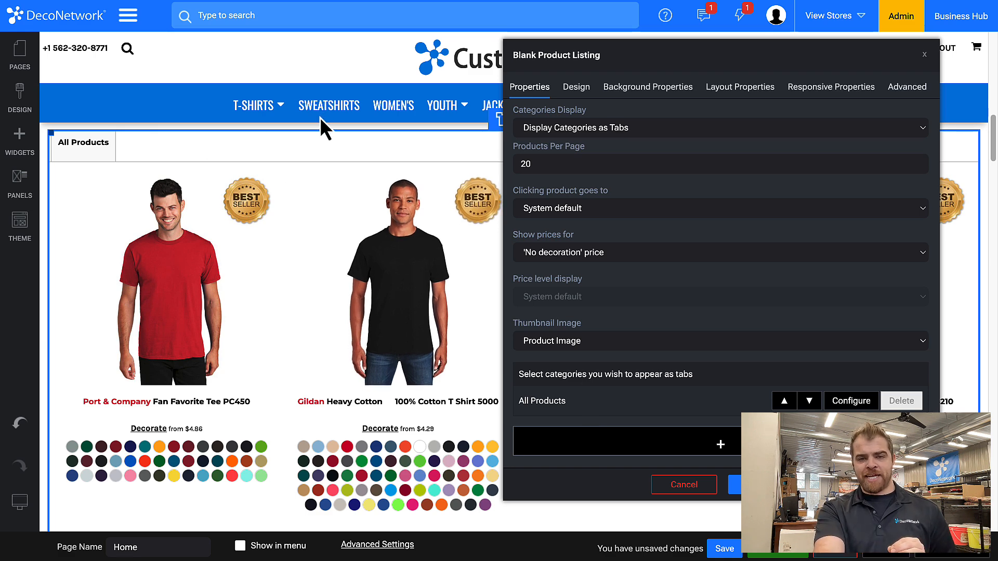
Compare the listing layouts by setting Categories Display to Normal and back to Display Categories as Tabs
click(638, 130)
click(631, 120)
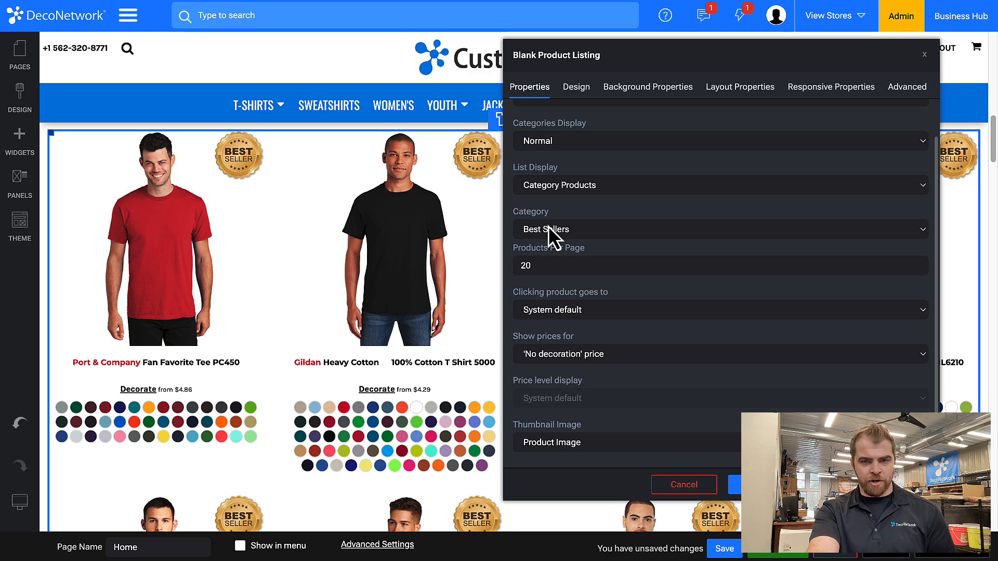
click(559, 148)
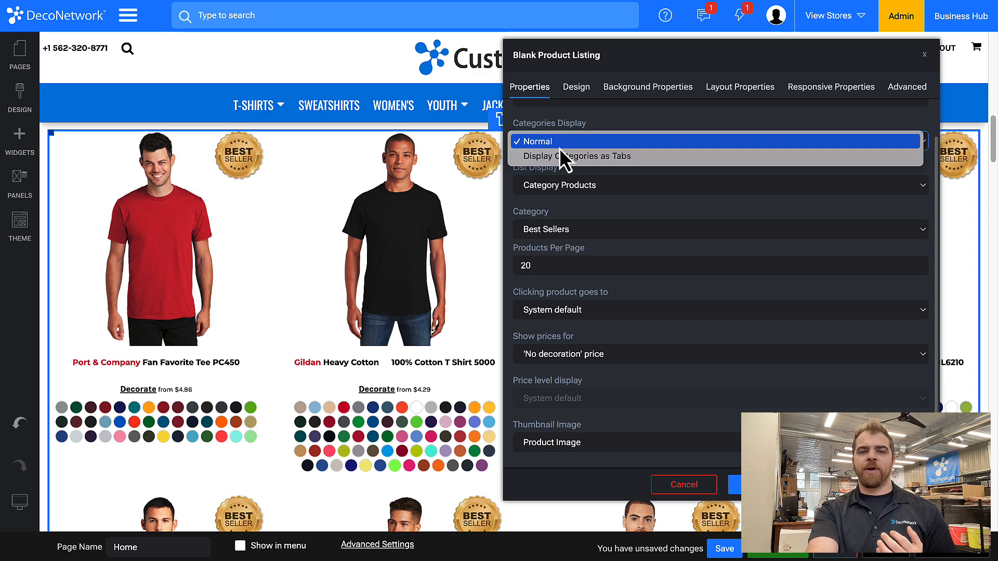
click(559, 159)
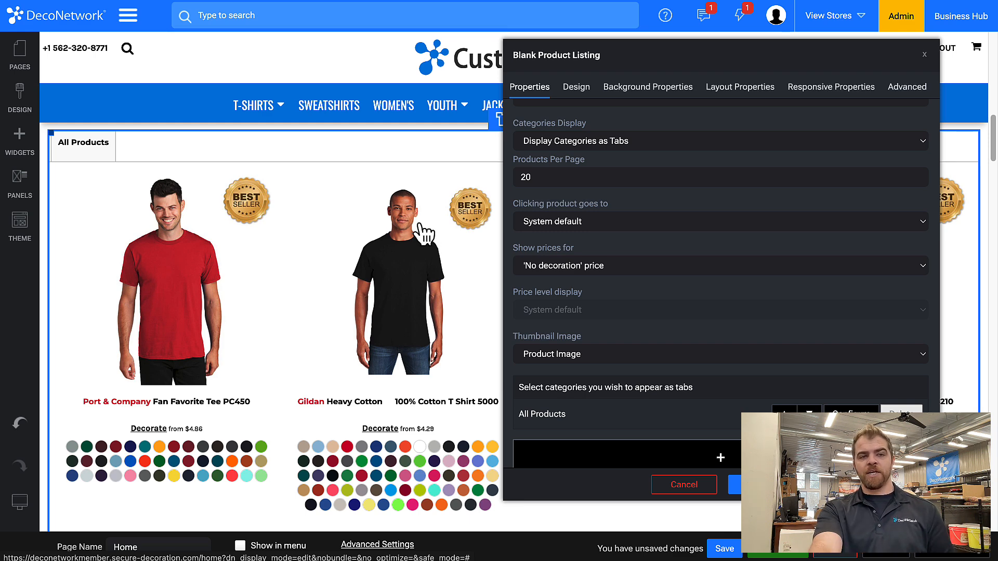
Add a category tab to the product listing for the Best Sellers category
scroll(599, 388, down, 1)
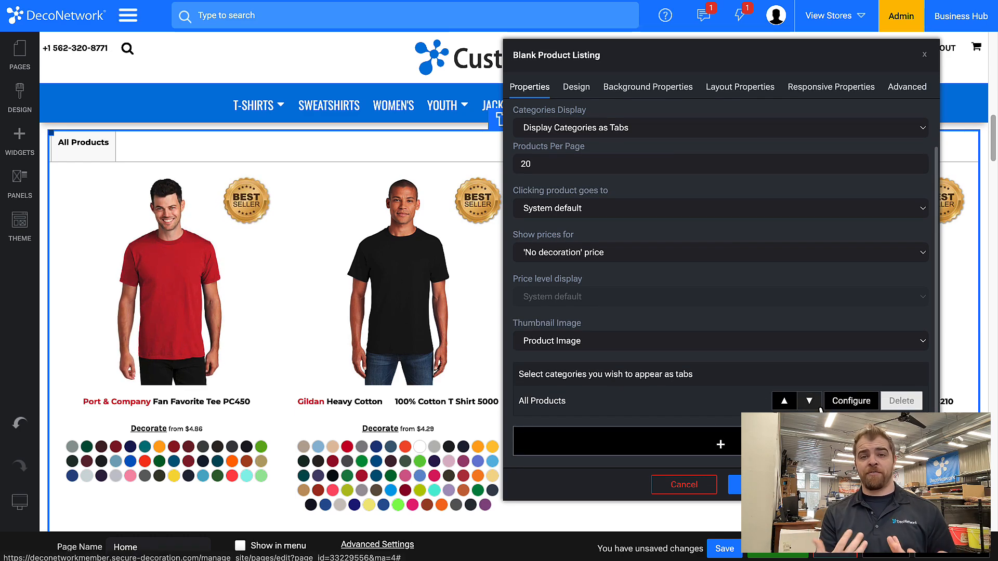
click(684, 441)
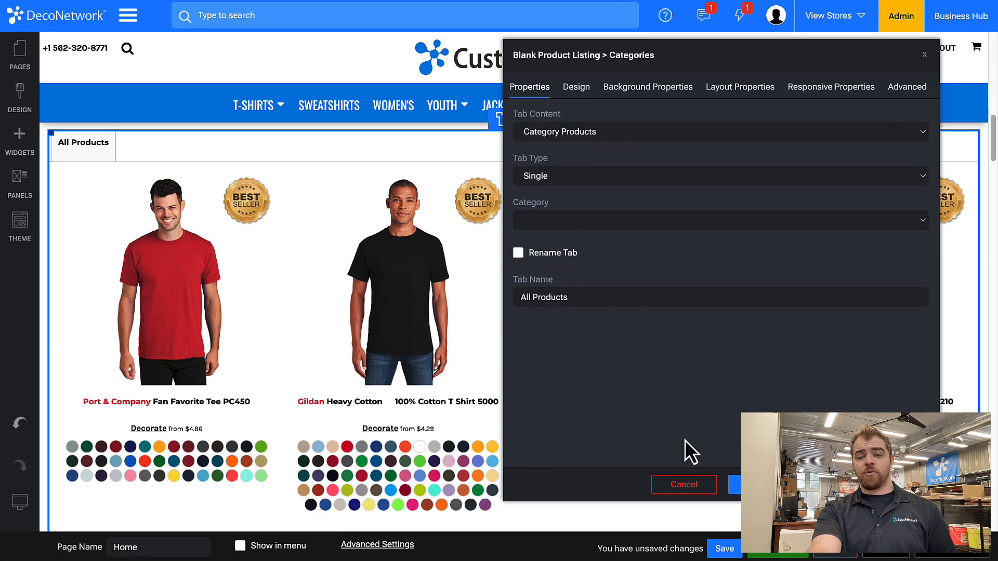
click(563, 220)
click(567, 260)
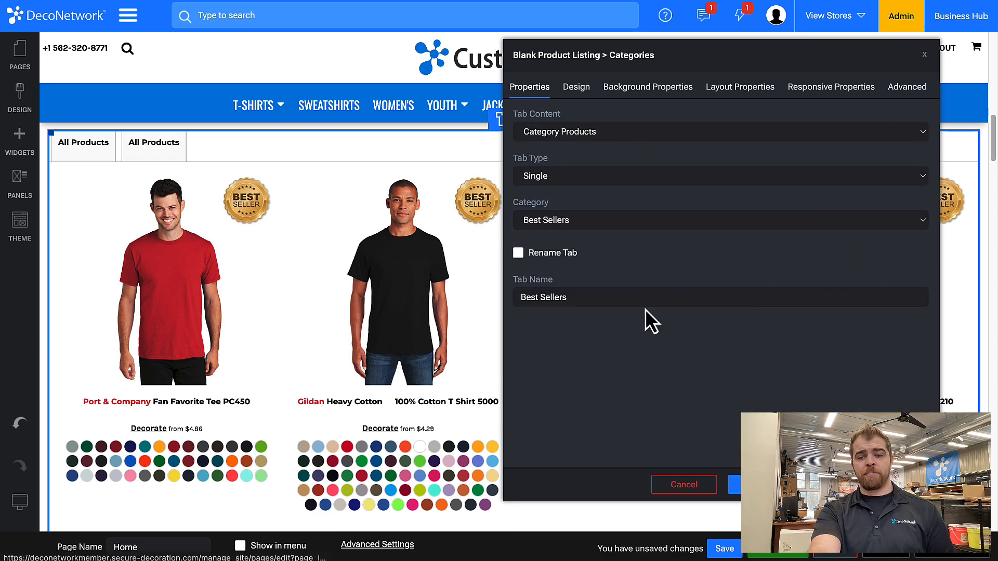
click(735, 485)
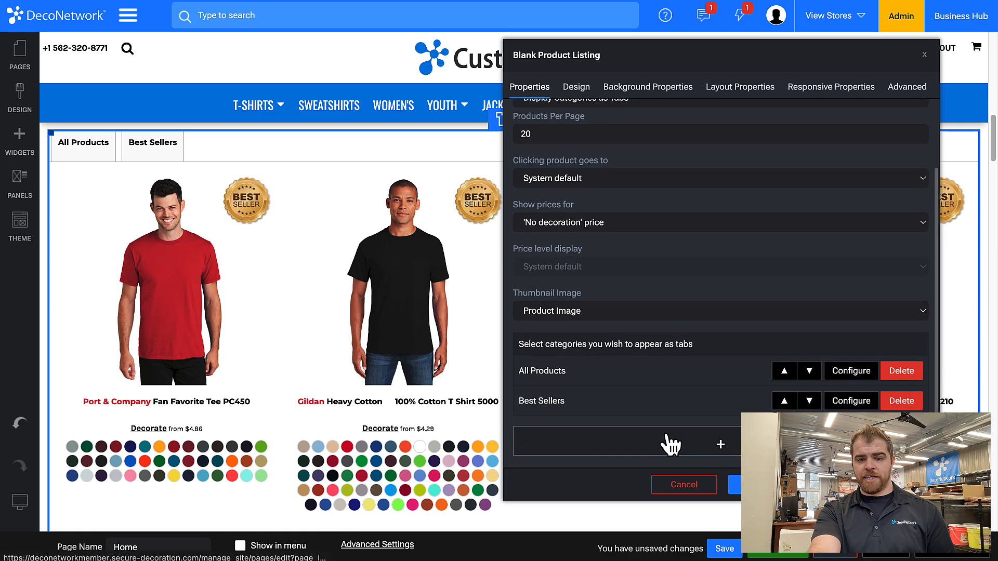
Add another category tab to the listing for the Unisex T-Shirts category
click(671, 444)
click(552, 218)
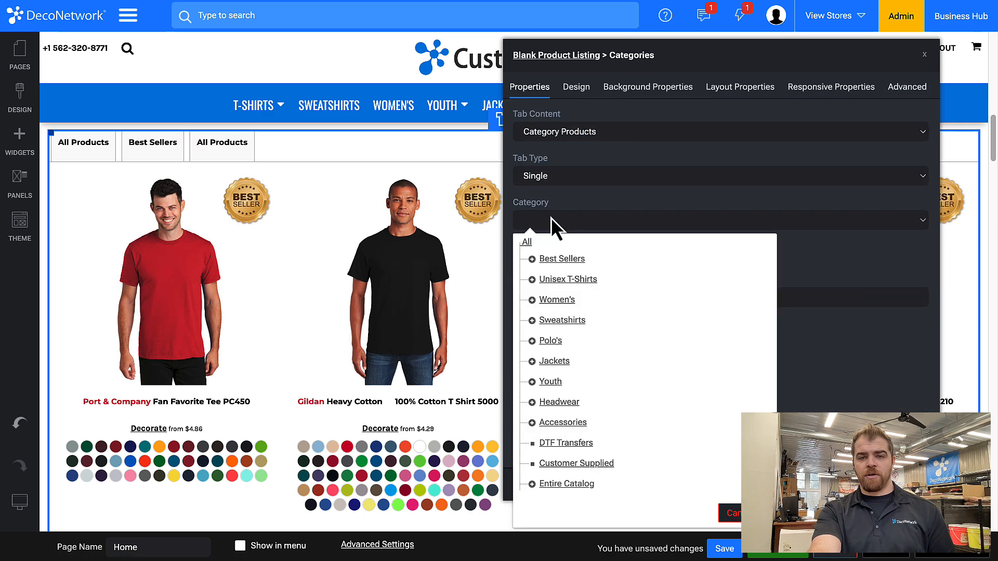
click(568, 279)
click(734, 484)
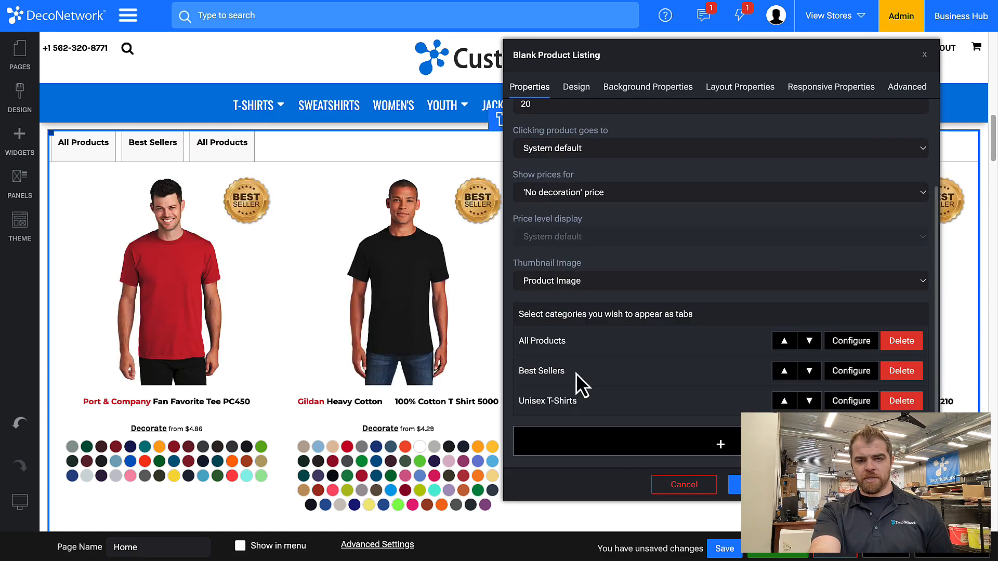
Add a category tab to the listing for the Women's category
click(590, 442)
click(547, 224)
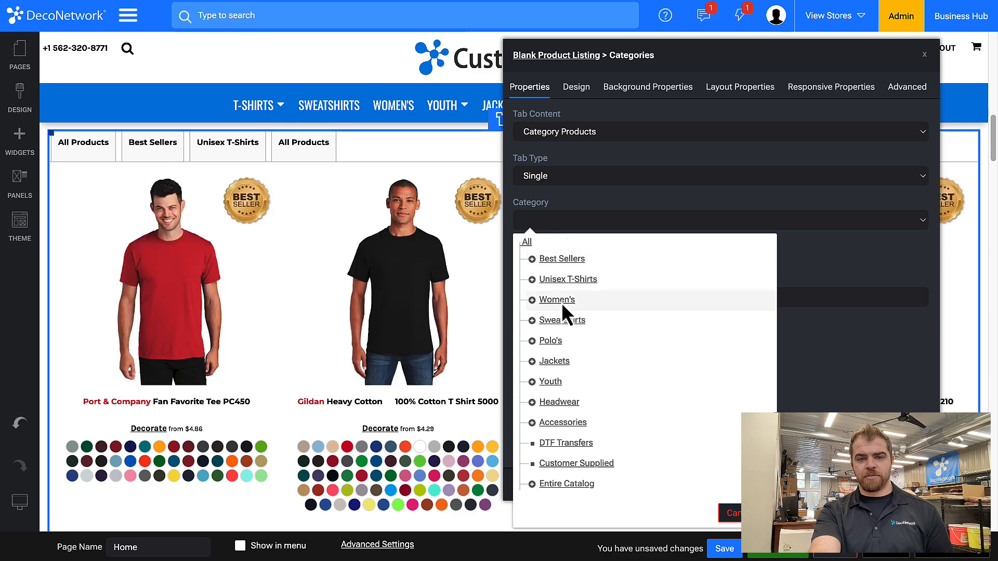
click(558, 300)
click(733, 483)
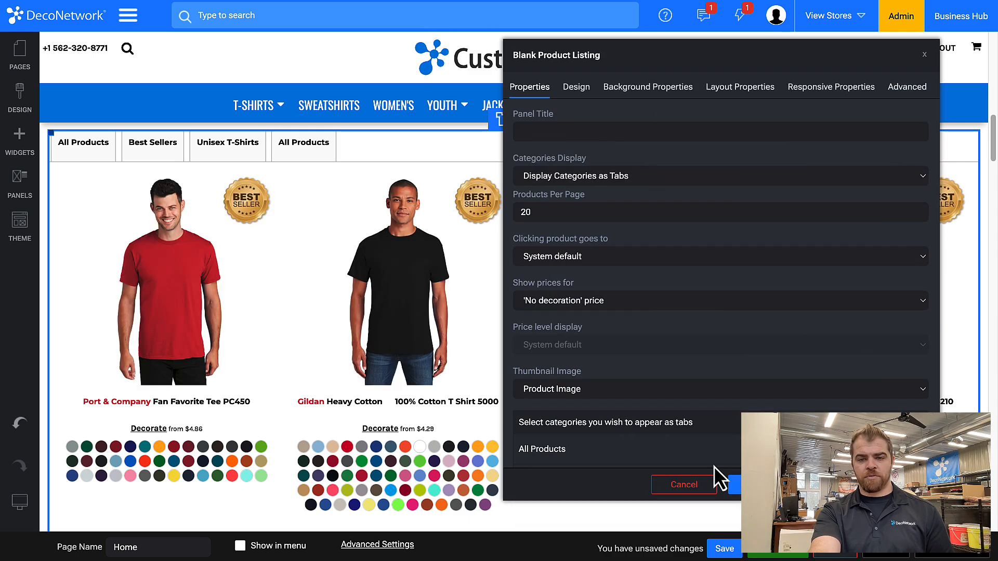
Add a category tab to the listing for the Sweatshirts category
click(722, 452)
click(601, 222)
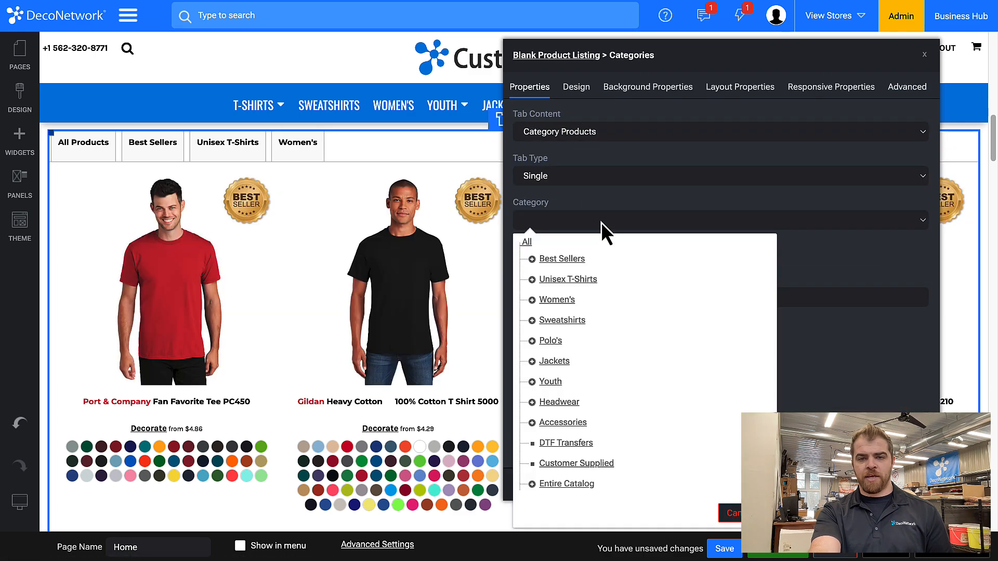
click(564, 322)
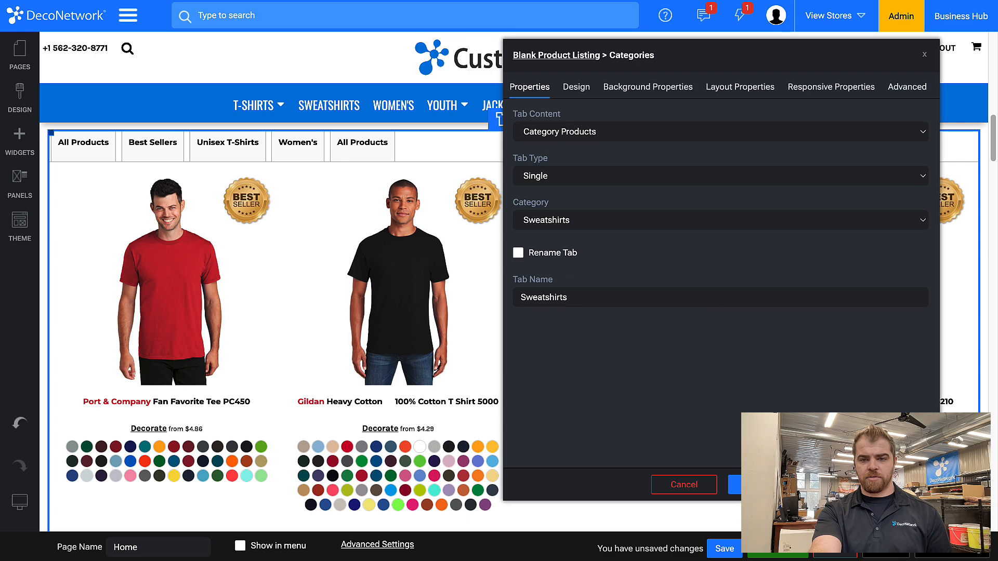
click(734, 483)
Add a category tab for the Polo's category and rename the tab as Men's Polo's
scroll(676, 343, down, 5)
click(673, 443)
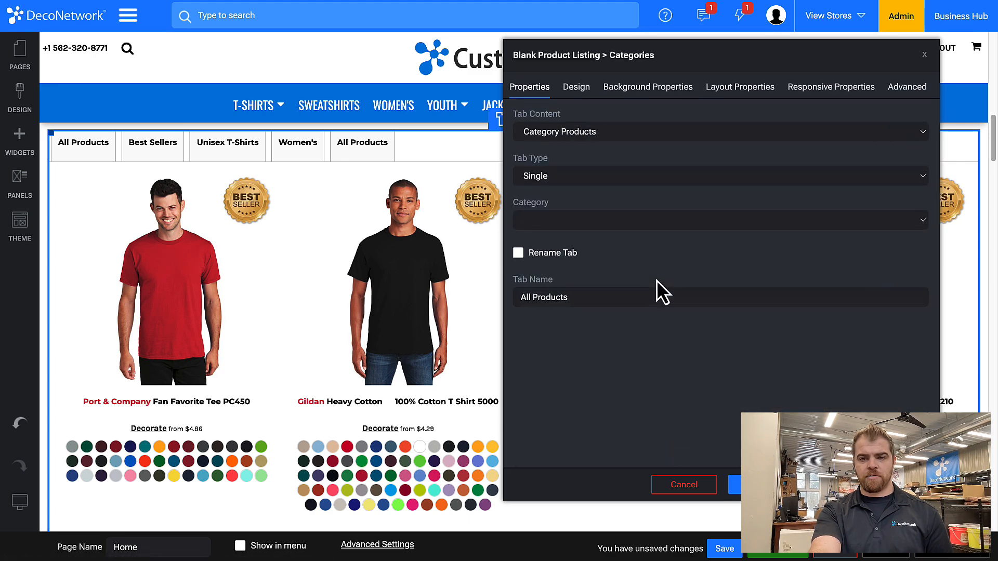
click(604, 221)
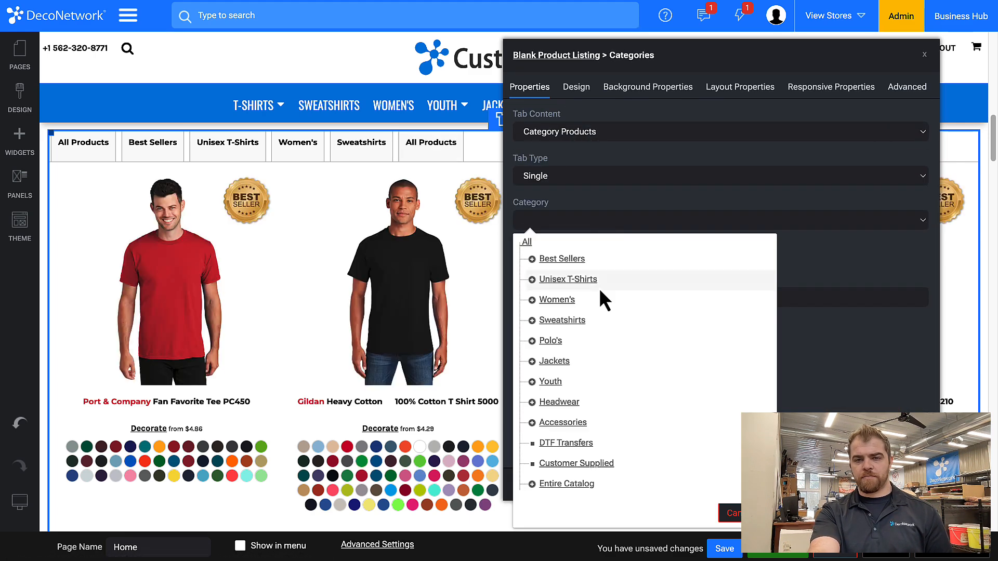
click(552, 341)
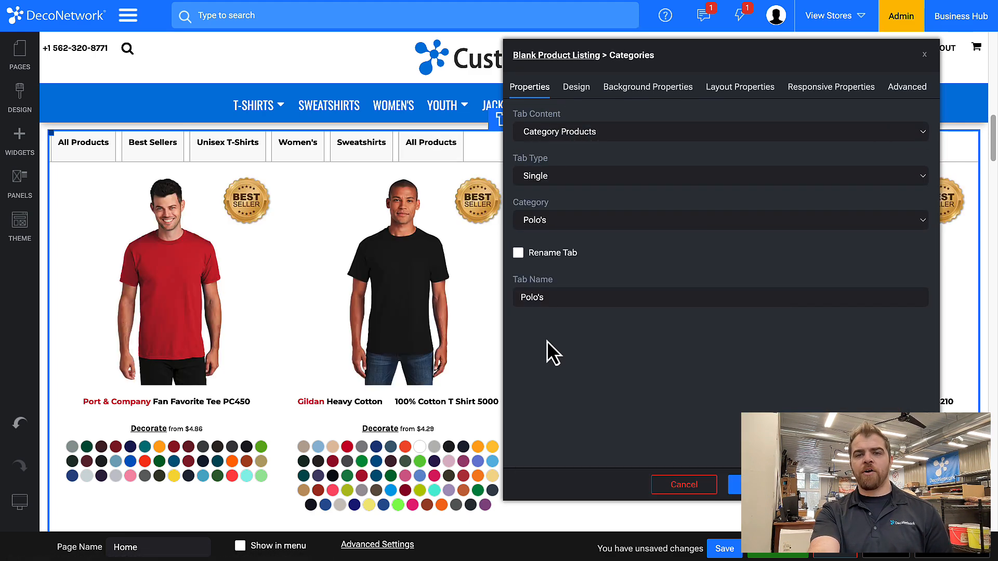
click(519, 252)
click(520, 295)
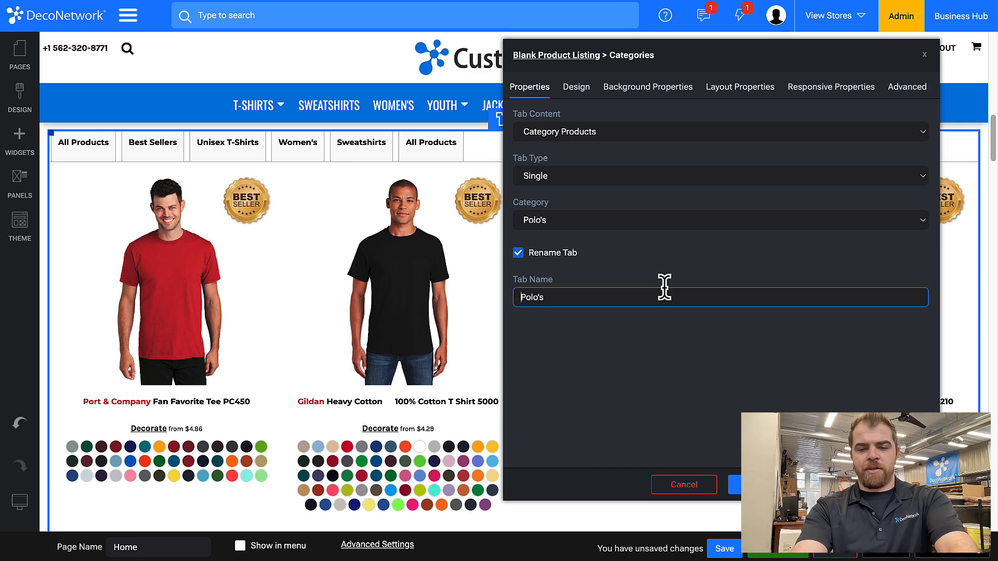
text(Men's)
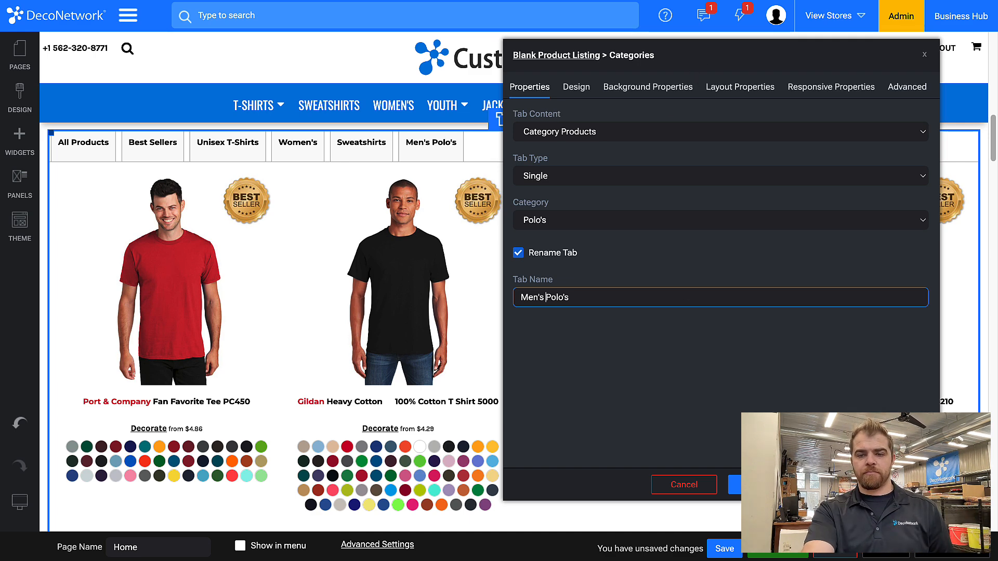
click(734, 484)
Review the listing's category tabs and its Products Per Page setting
scroll(700, 332, down, 4)
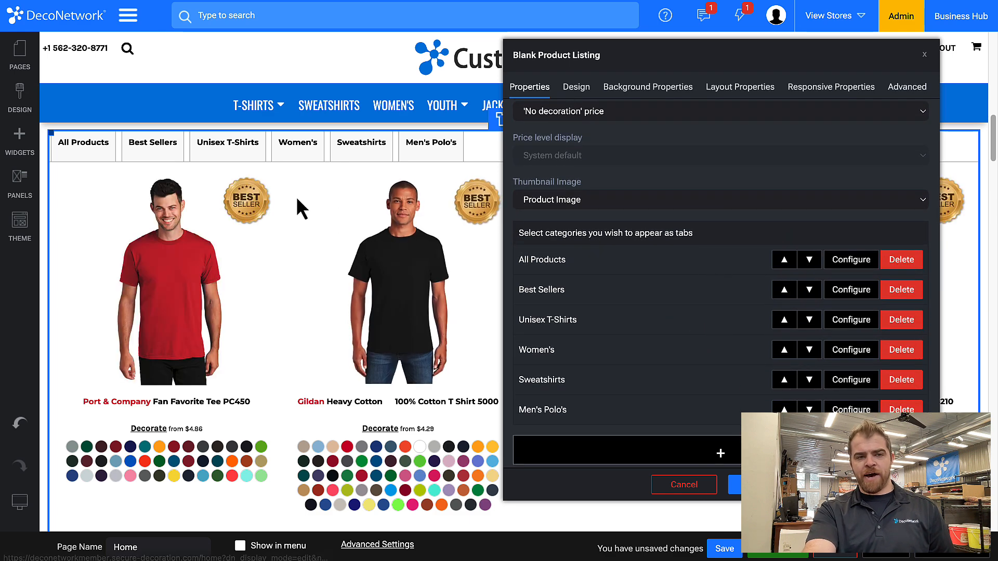
scroll(646, 251, up, 4)
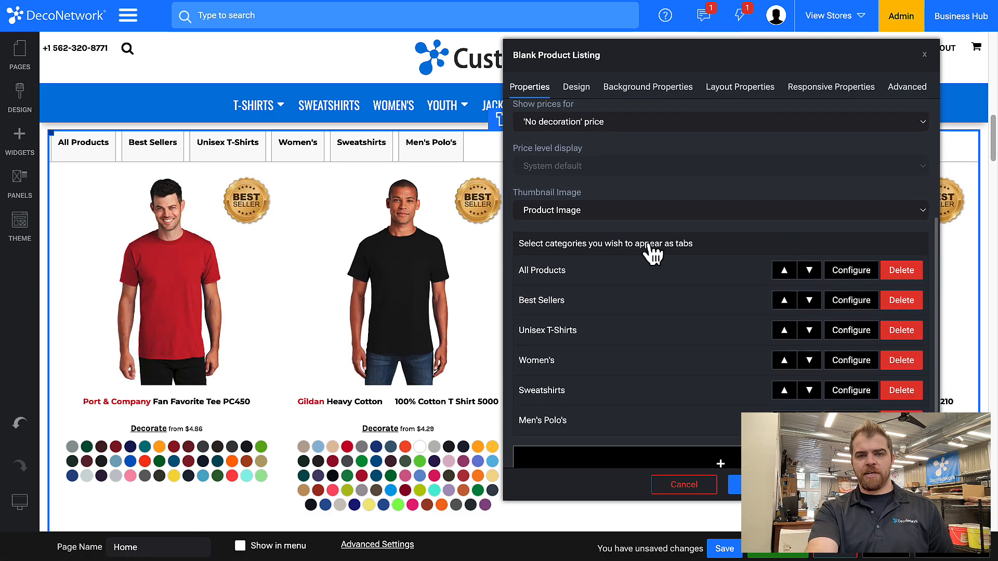
double_click(552, 217)
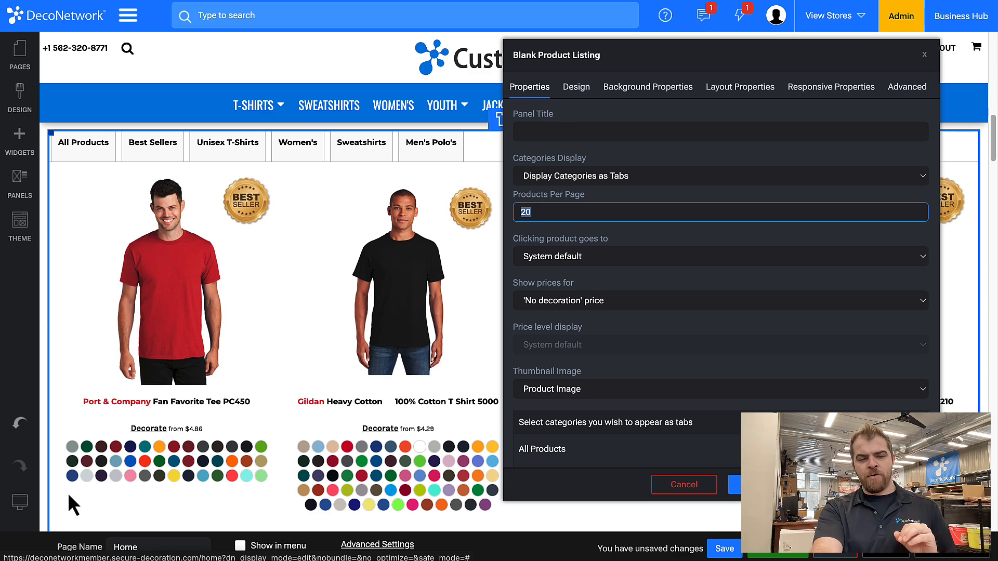
Preview the home page in phone, tablet, monitor and widescreen views
click(16, 503)
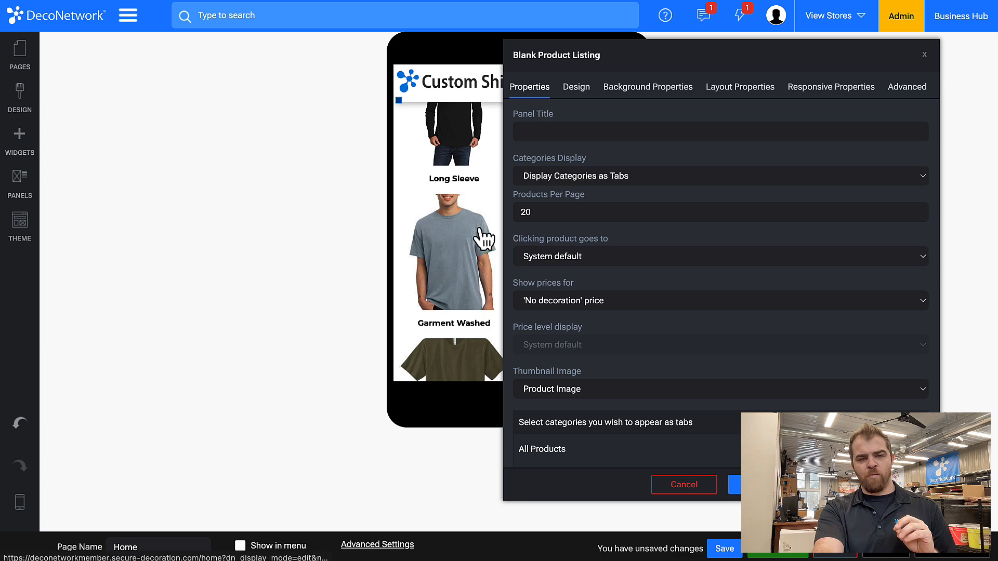
drag(667, 62, 734, 62)
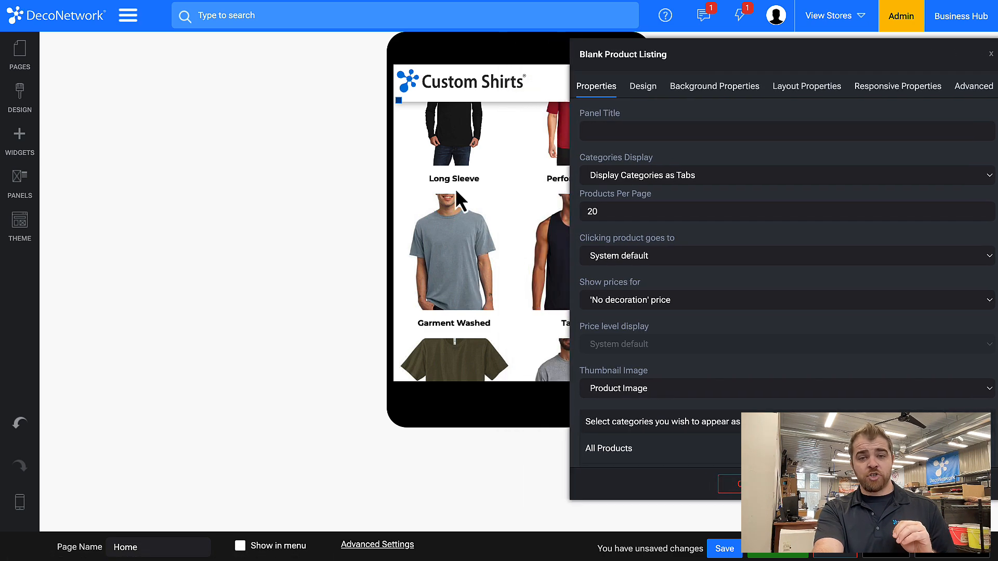
mouse_move(27, 499)
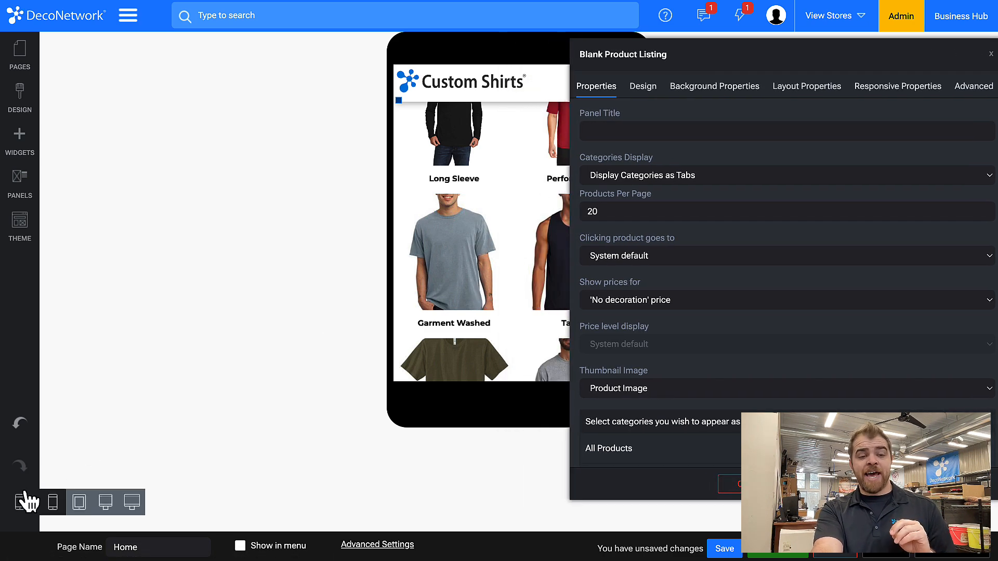
click(79, 502)
drag(762, 63, 653, 187)
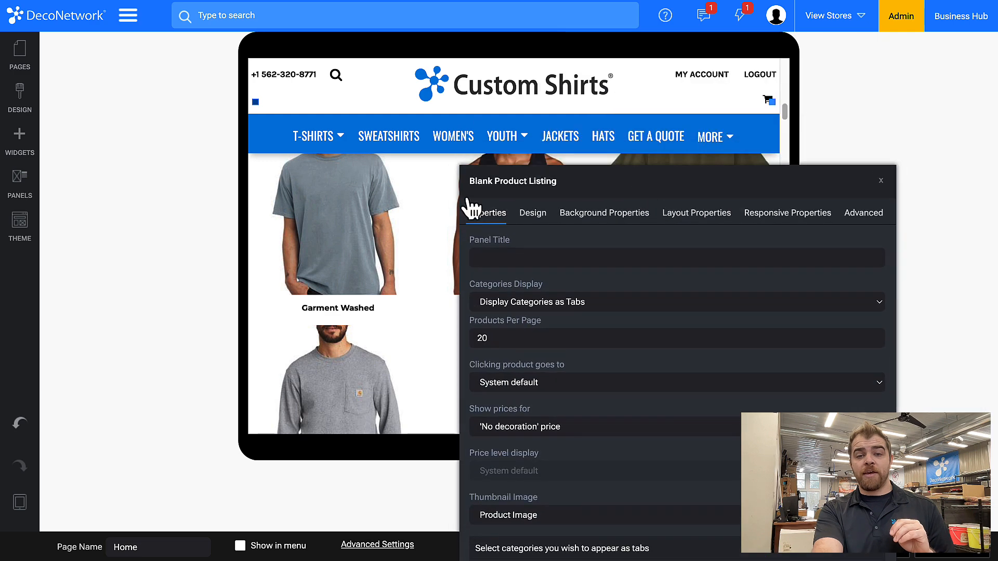
mouse_move(20, 502)
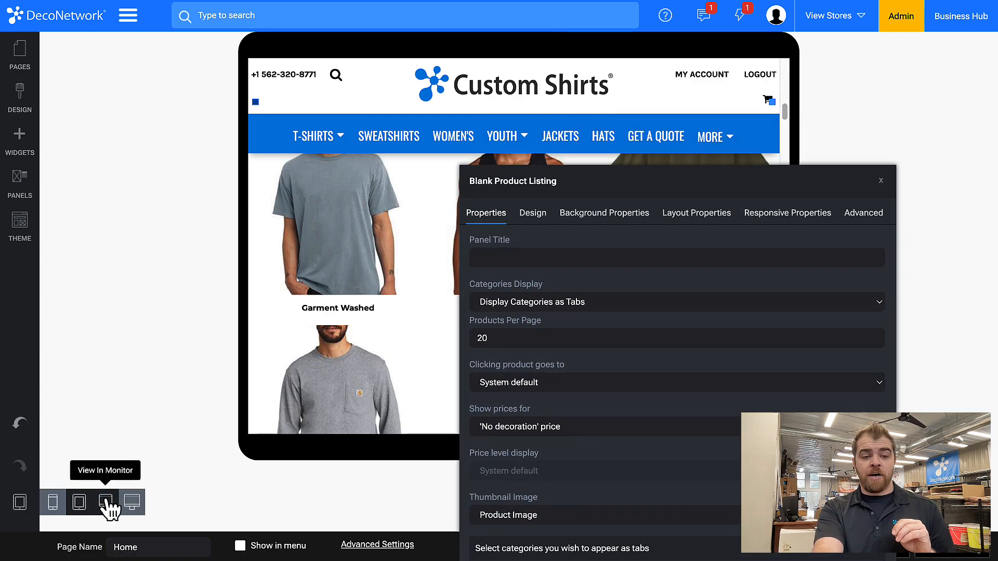
click(105, 502)
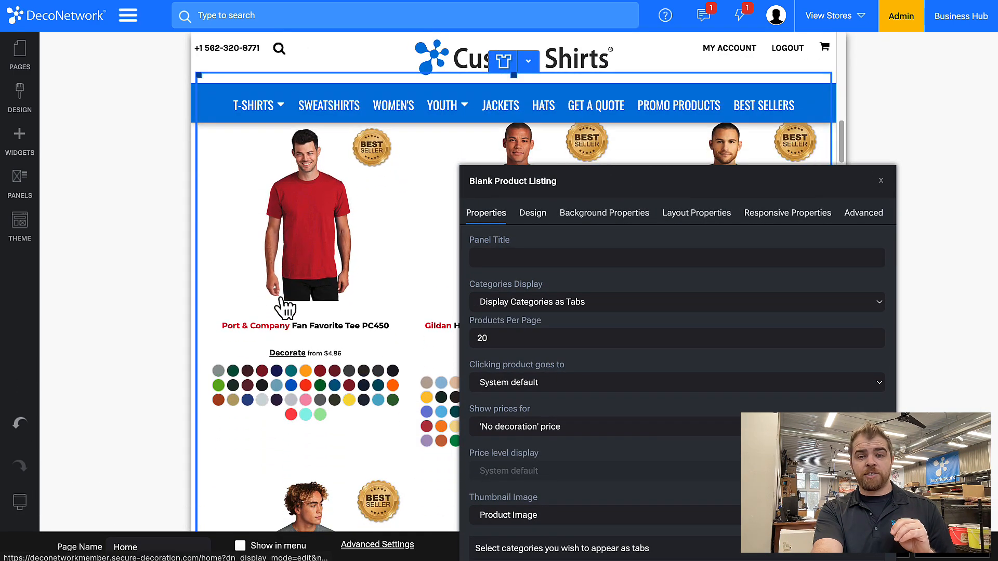
mouse_move(20, 502)
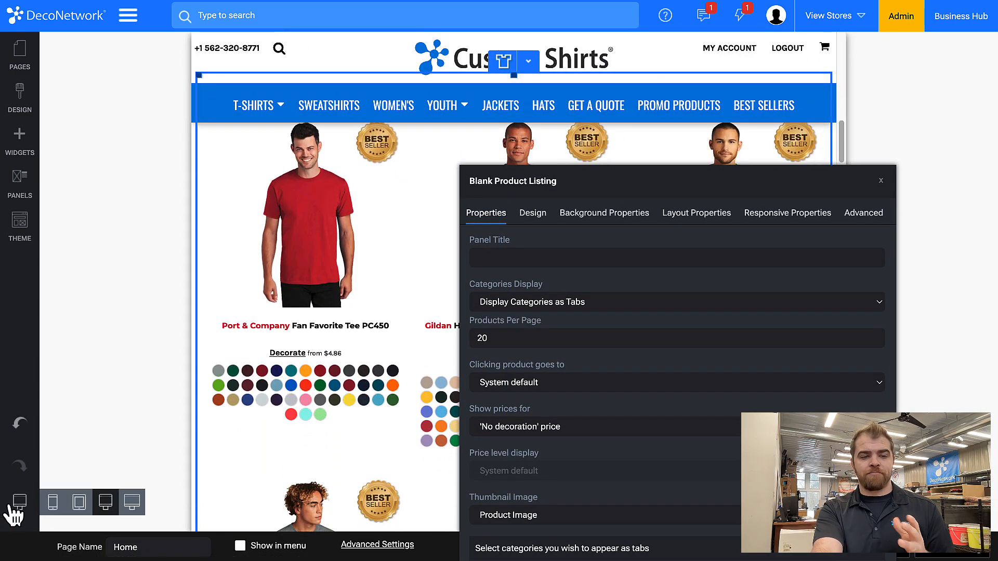
click(132, 502)
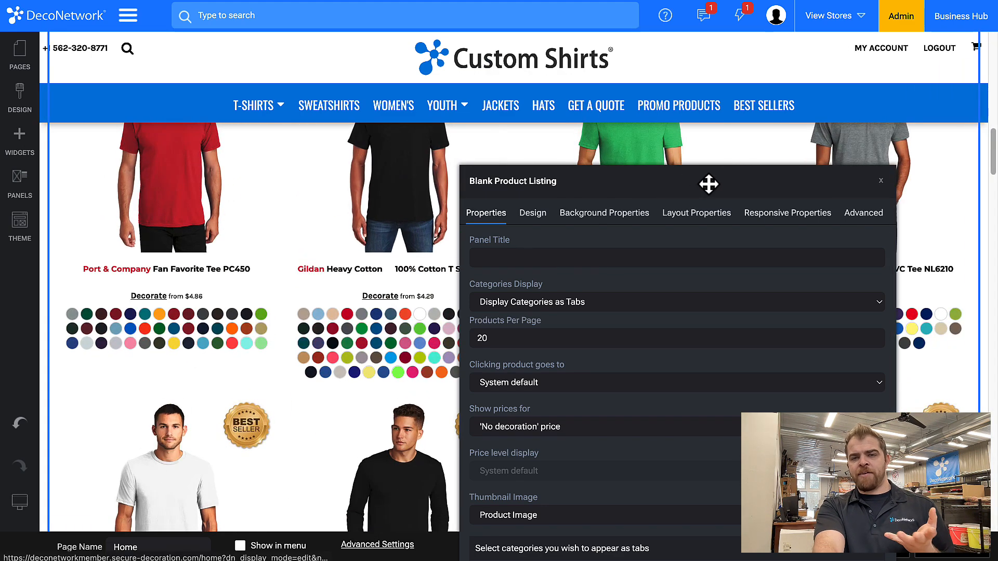
Set the product listing's Products Per Page to 36
drag(708, 184, 792, 109)
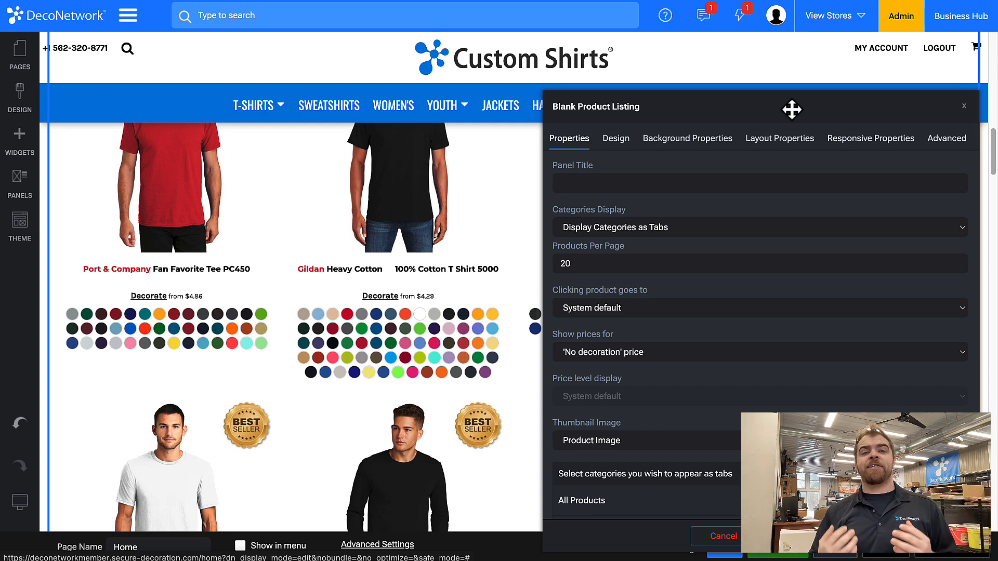
double_click(585, 269)
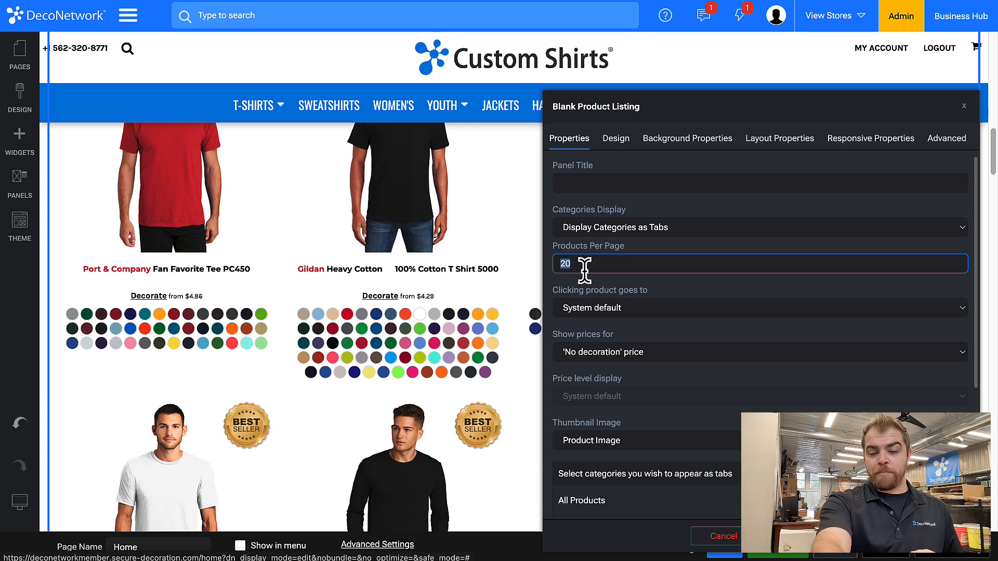
text(30)
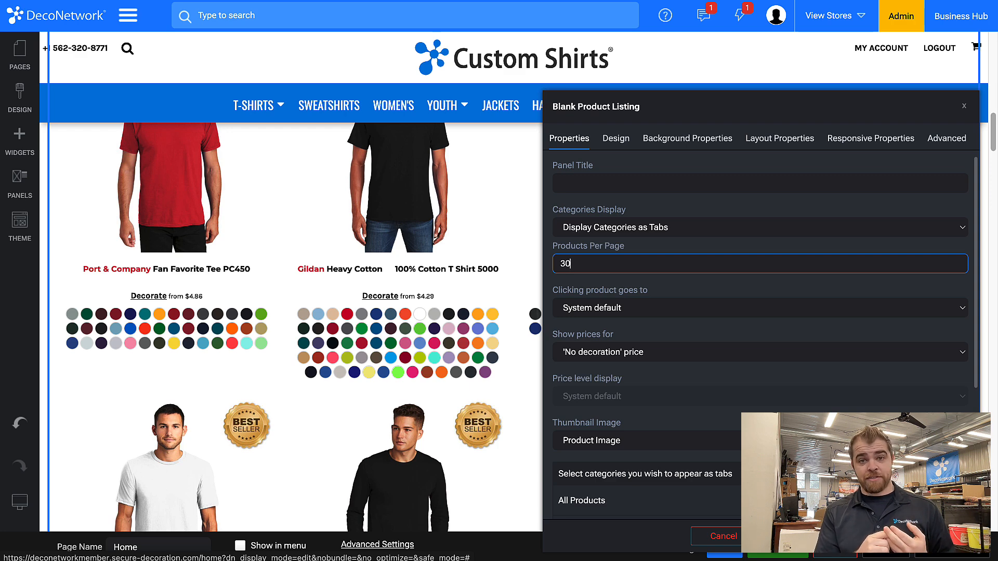
key(BackSpace)
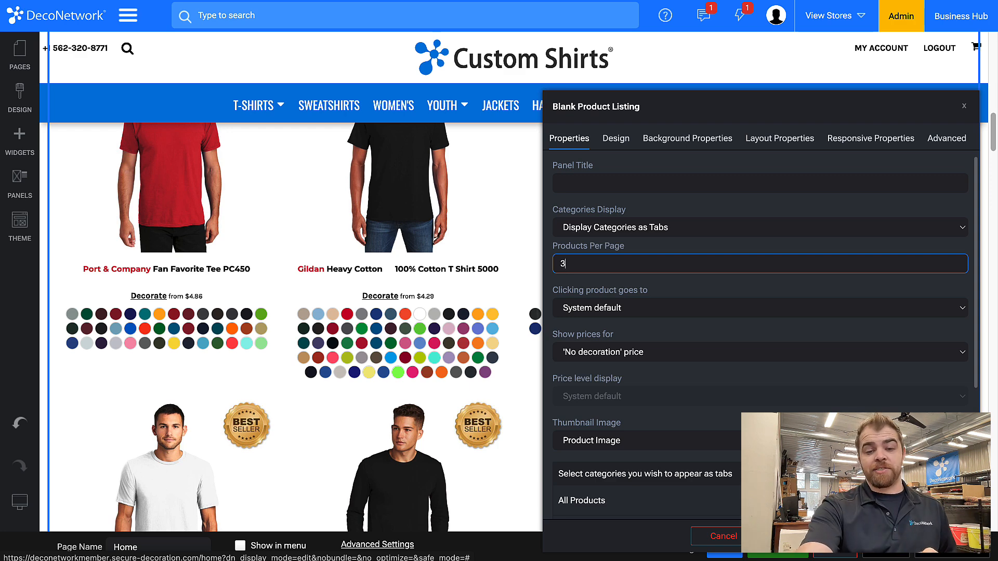
text(6)
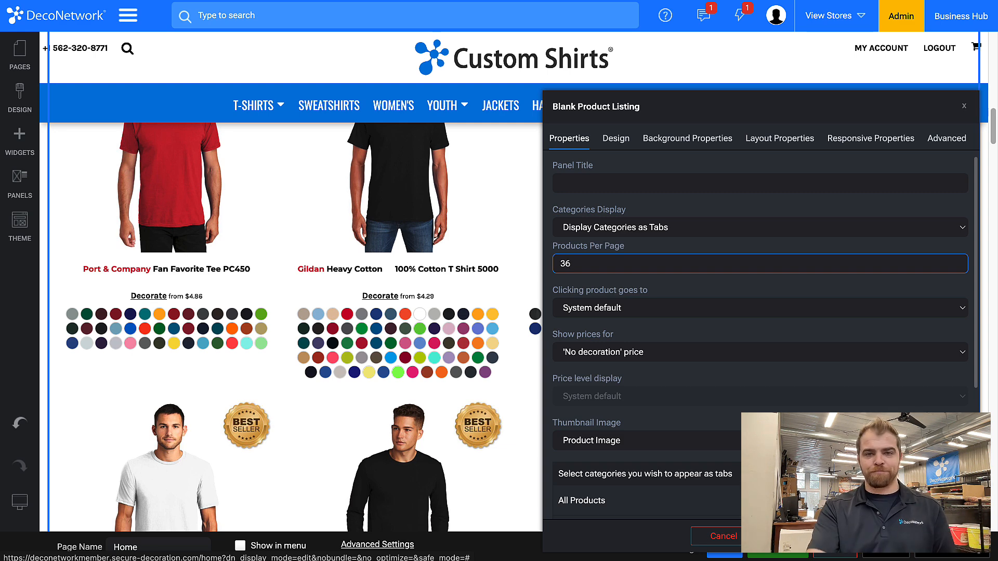
Center-align the category tabs in the product listing's design settings
scroll(325, 299, up, 4)
scroll(322, 293, up, 1)
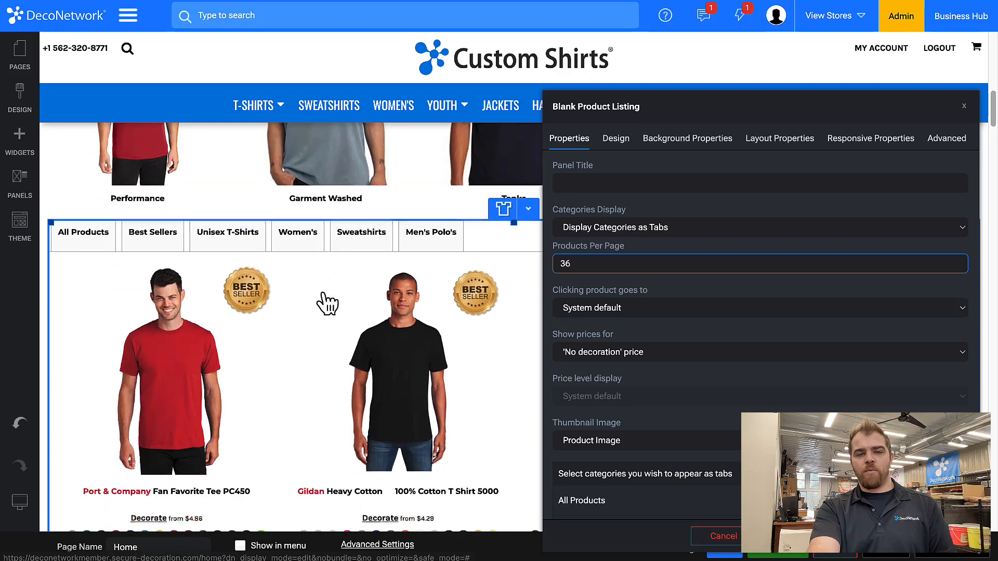
scroll(322, 293, down, 1)
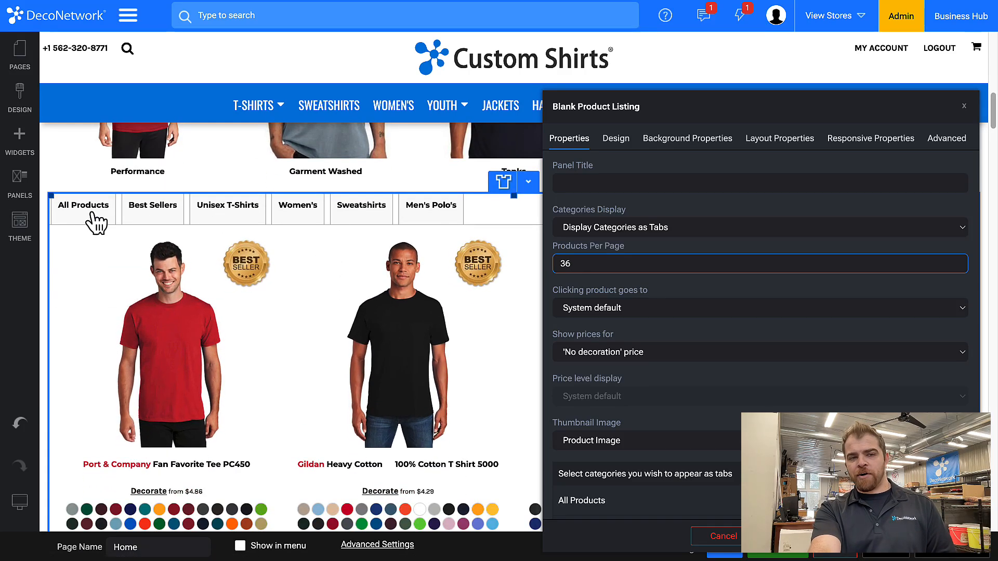
click(627, 137)
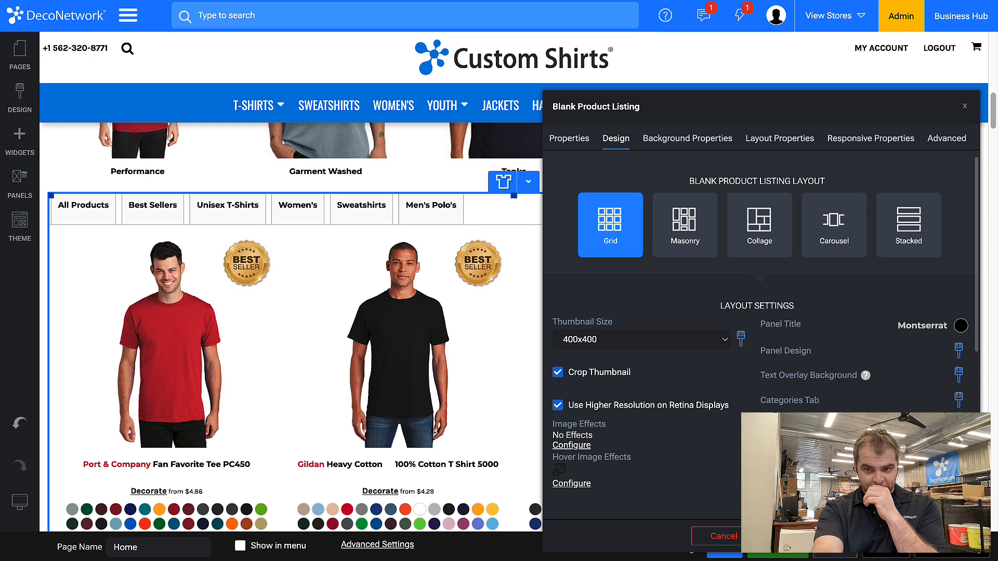
click(959, 398)
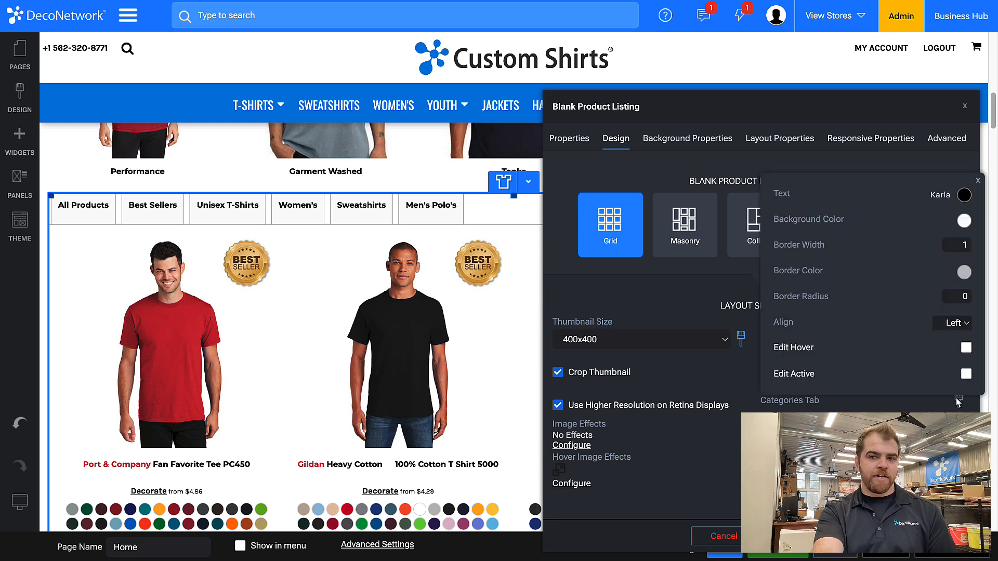
click(951, 329)
click(953, 313)
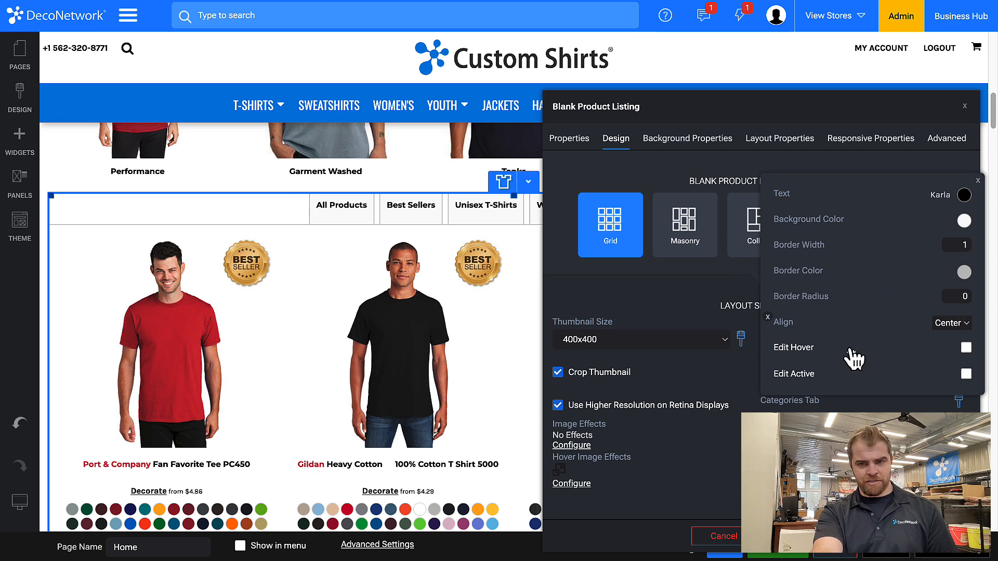
Enable active-state editing for the category tabs and set the active tab background to the gray already in use
click(966, 374)
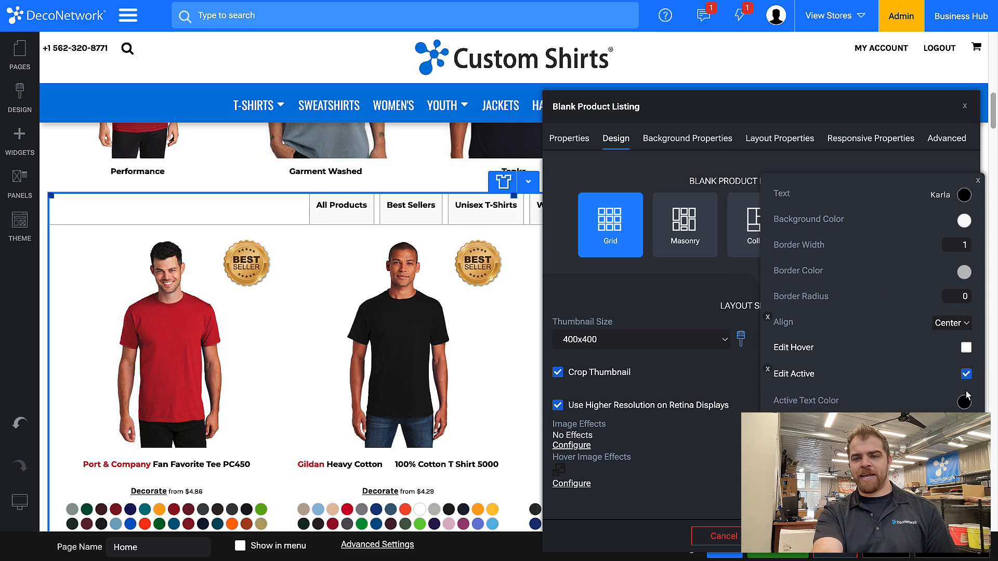
click(965, 402)
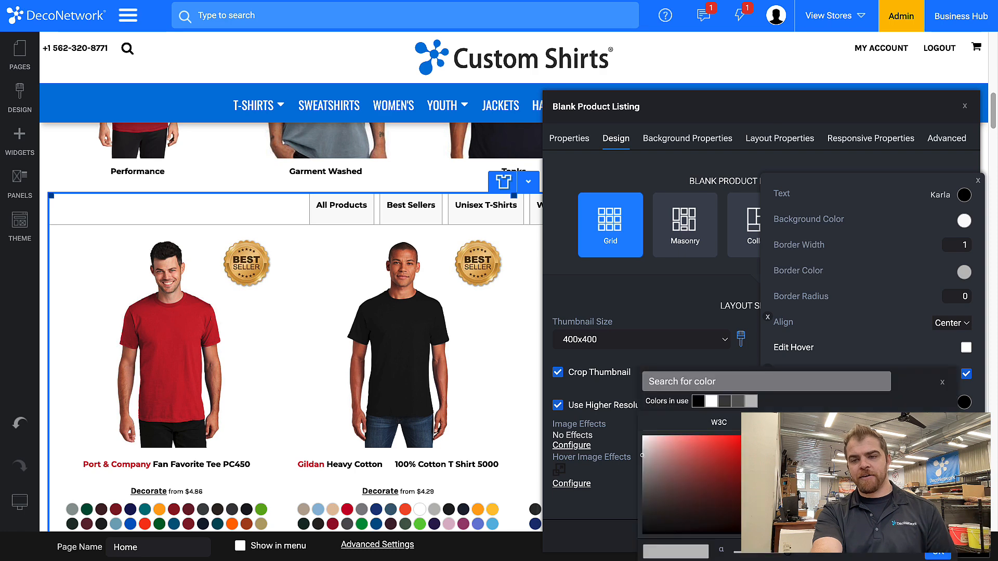
click(965, 428)
click(964, 428)
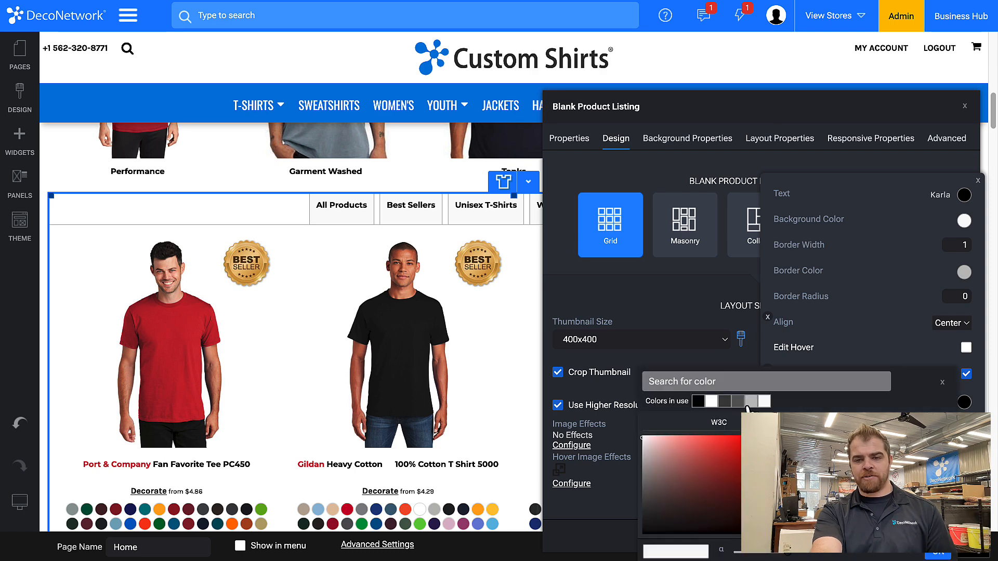
click(751, 401)
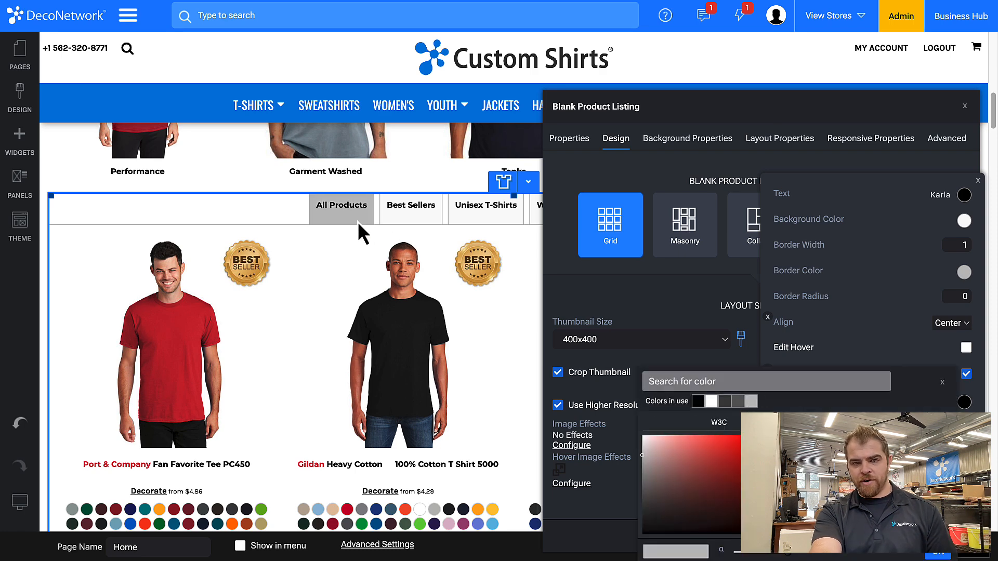
Enable hover editing for the category tabs, set the hover background to the same gray, and apply the widget settings
click(966, 347)
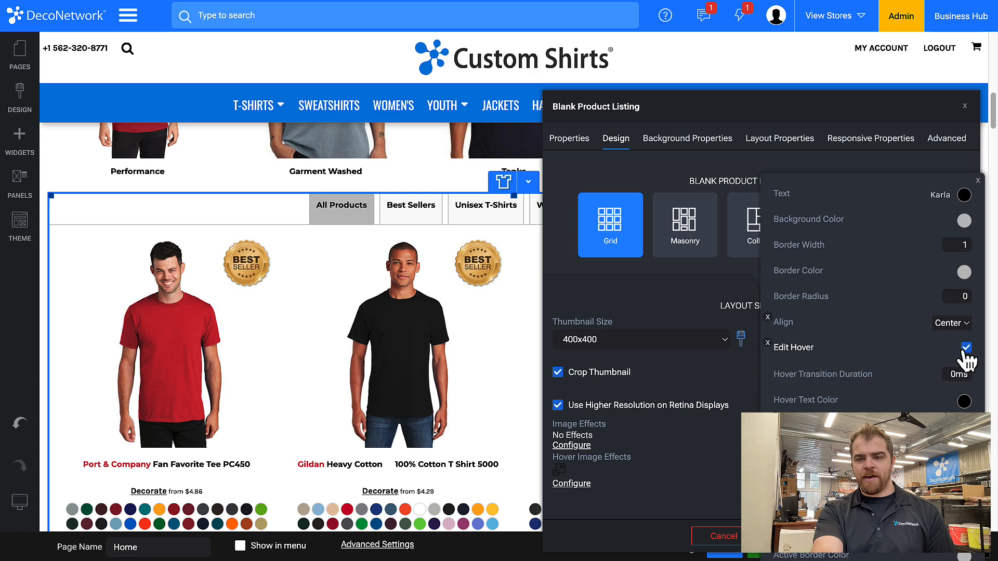
click(964, 402)
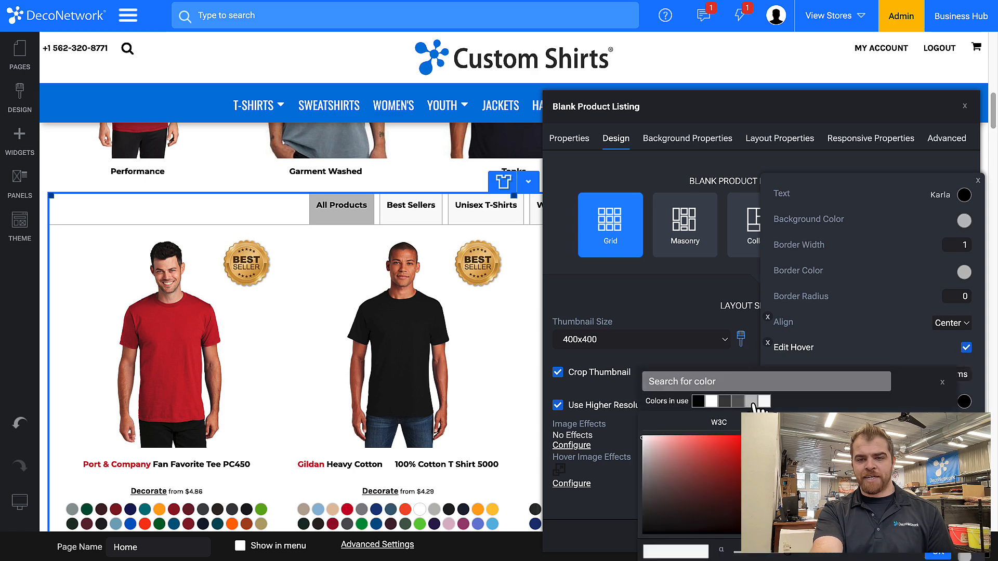
click(752, 402)
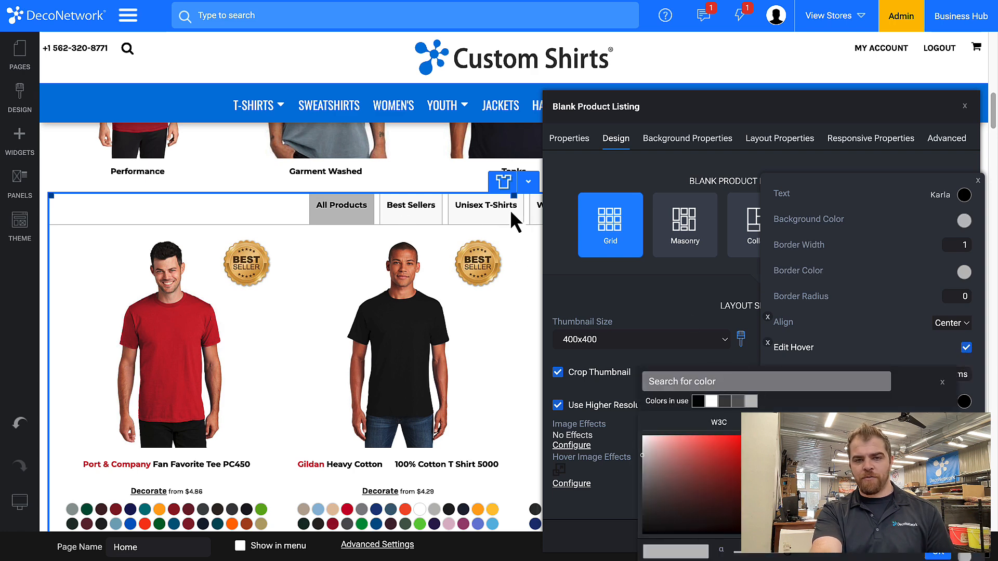
click(693, 292)
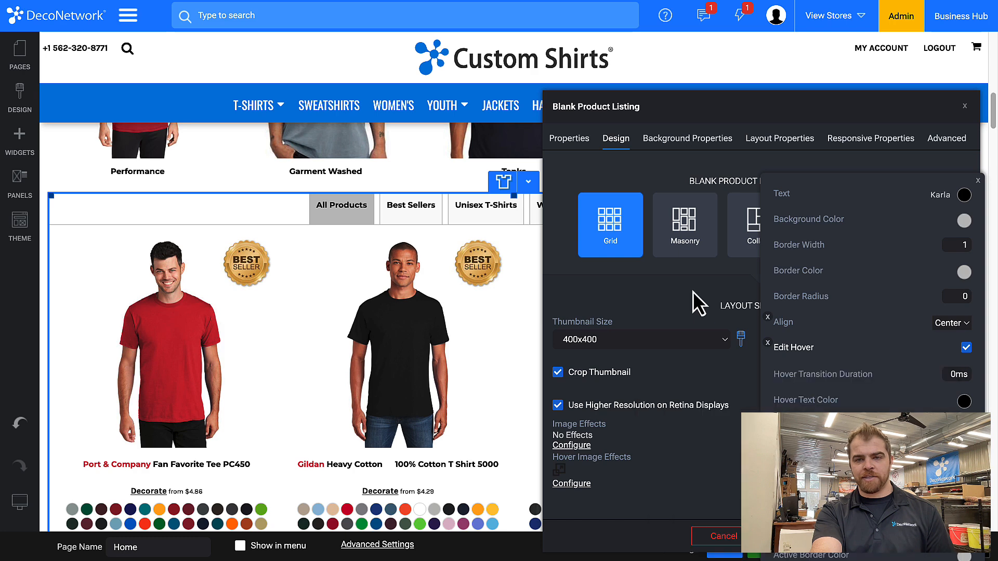
click(693, 292)
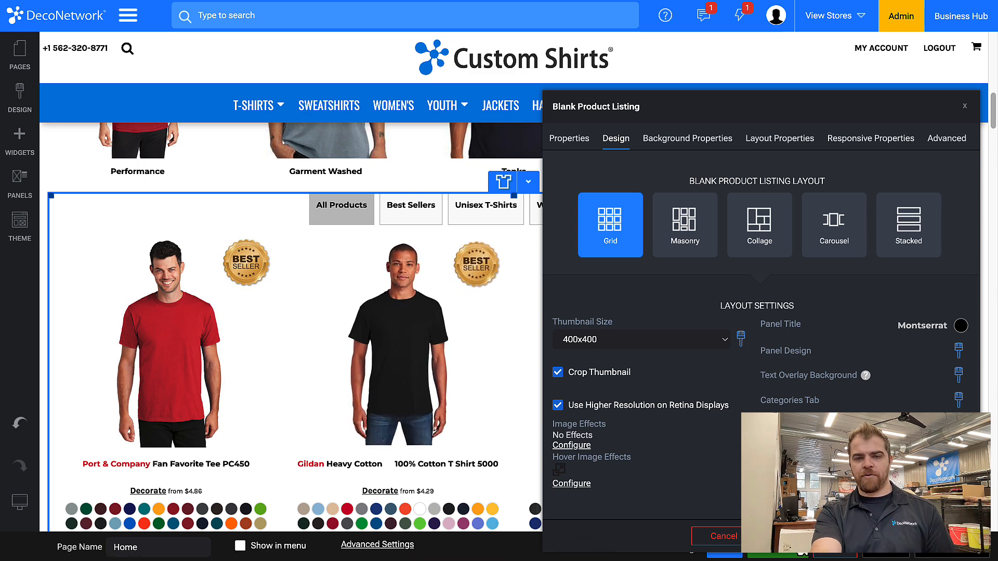
click(799, 536)
Reopen the Blank Product Listing's design settings and try the Masonry and Collage layouts before choosing Carousel
double_click(575, 319)
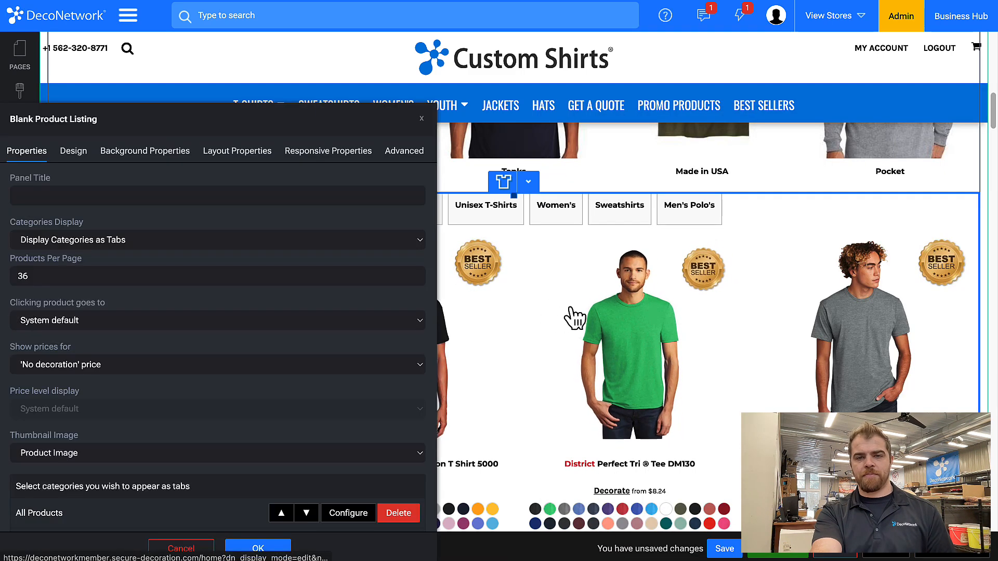
click(78, 152)
drag(133, 127, 693, 65)
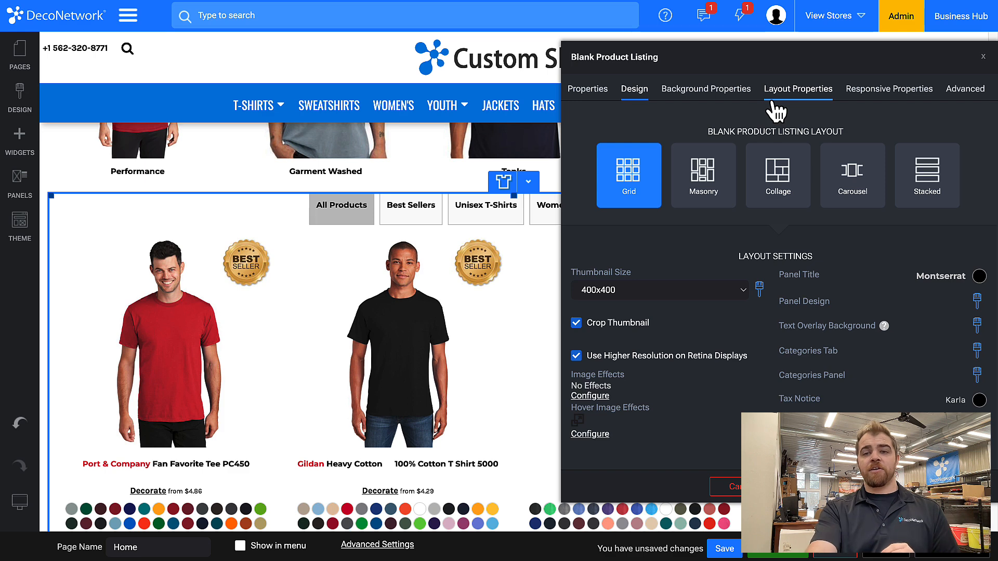
click(710, 175)
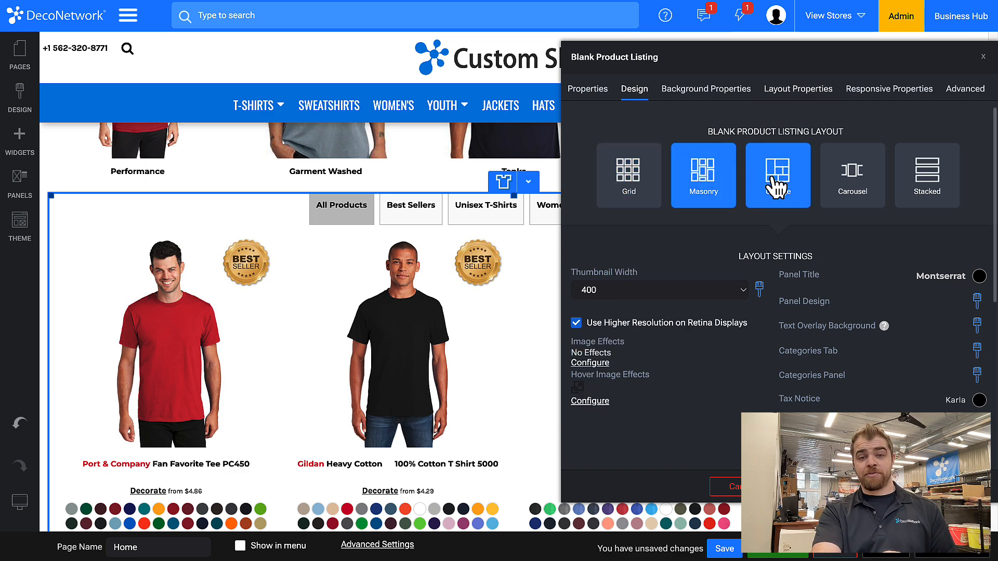
click(778, 174)
click(867, 187)
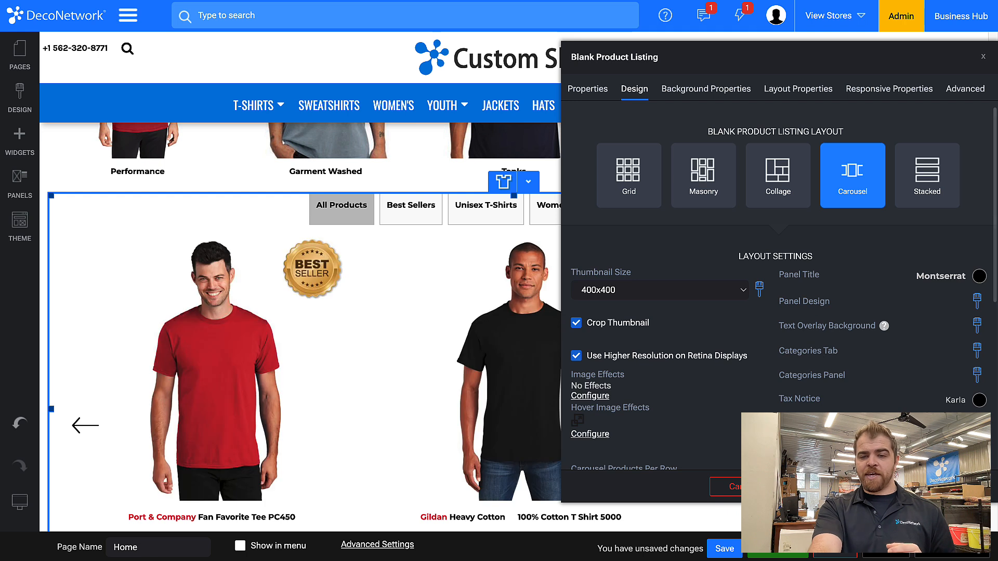
Set the carousel's thumbnail size to 300x300, close the widget settings, and review the listing on the page
click(649, 295)
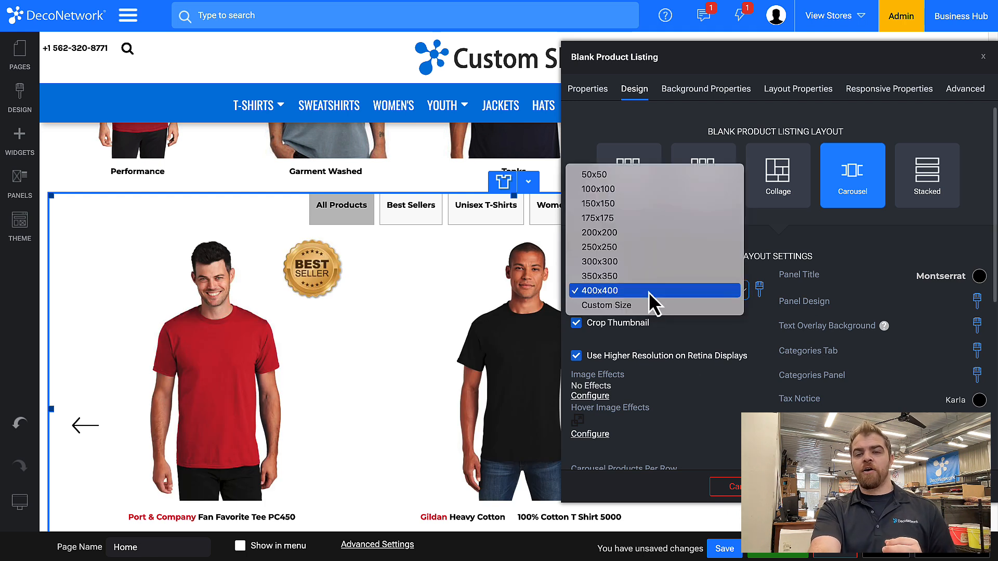
click(644, 277)
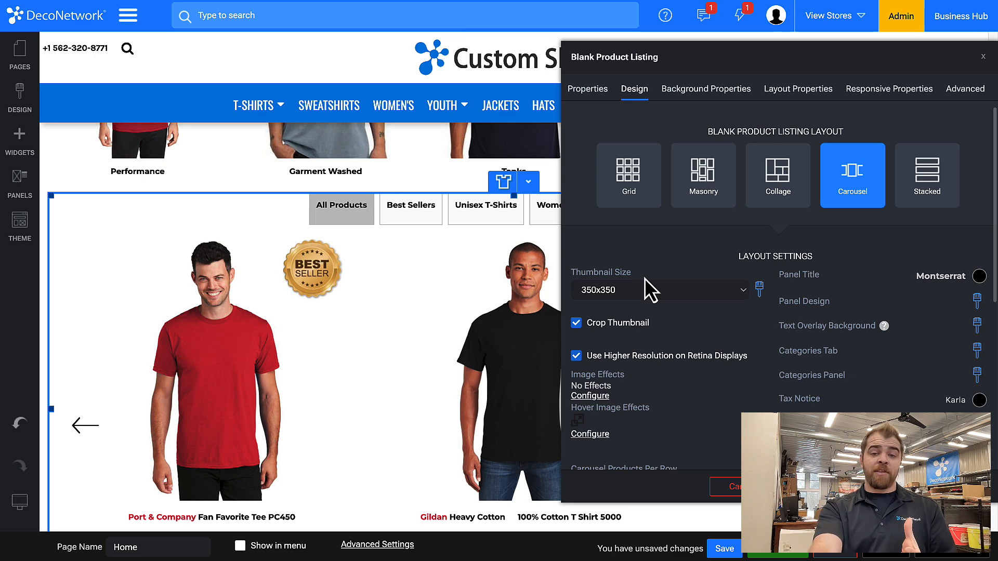
click(644, 283)
click(636, 276)
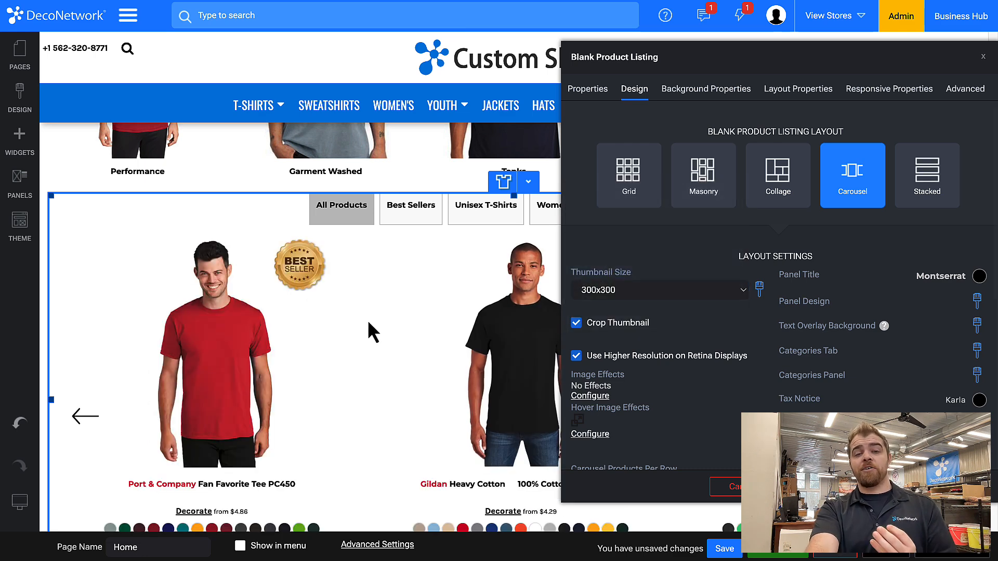
scroll(718, 419, down, 2)
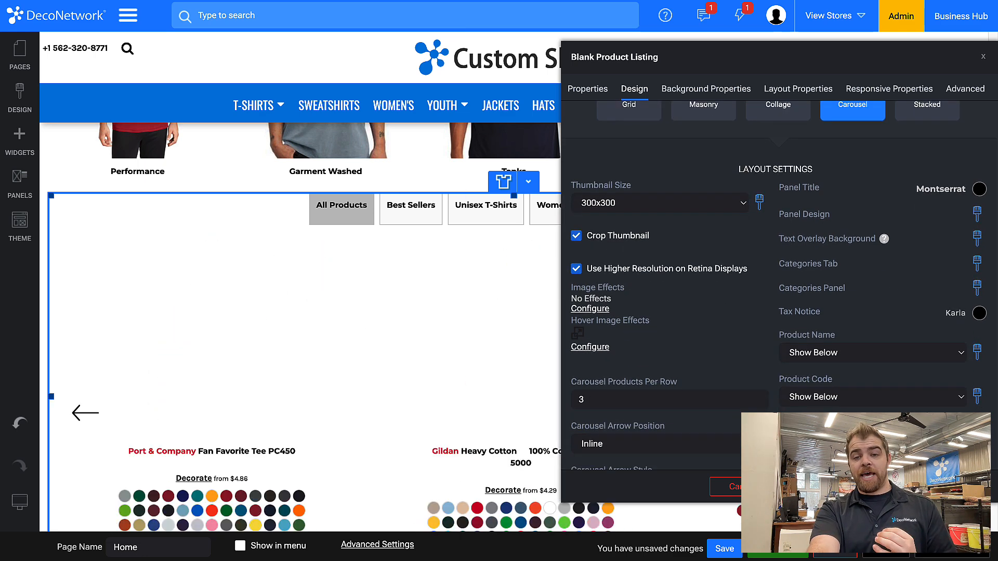
click(483, 250)
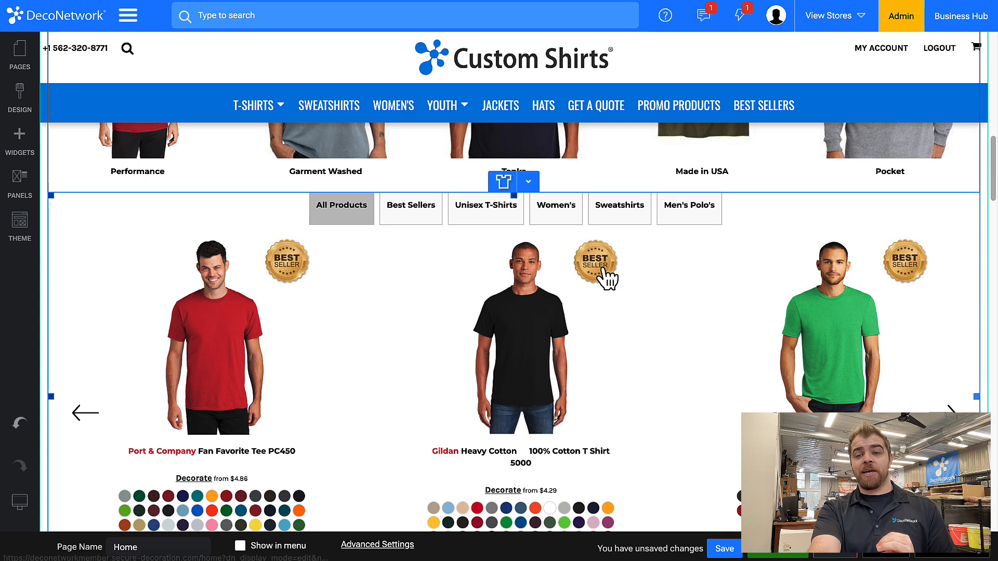
scroll(598, 276, down, 3)
scroll(598, 275, up, 2)
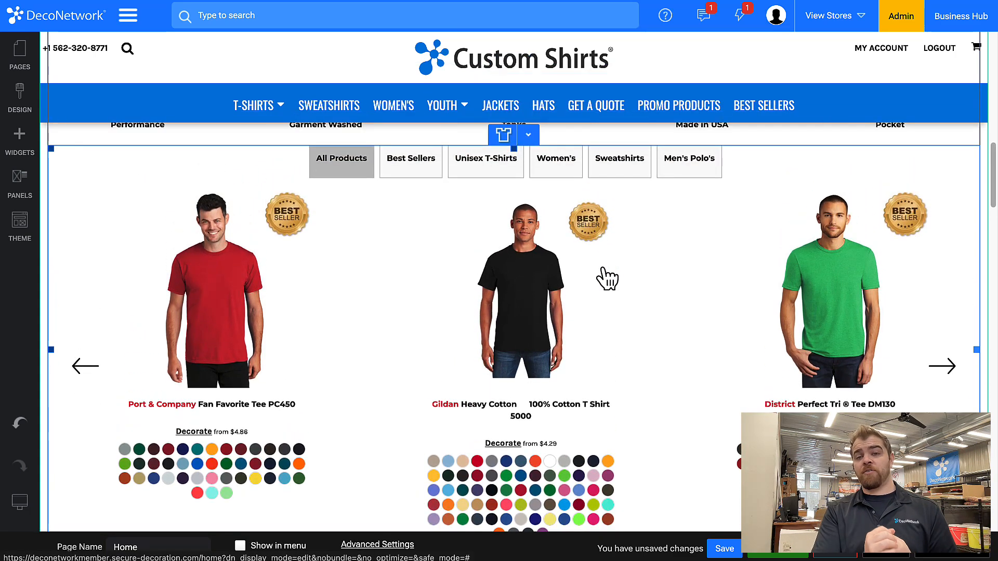